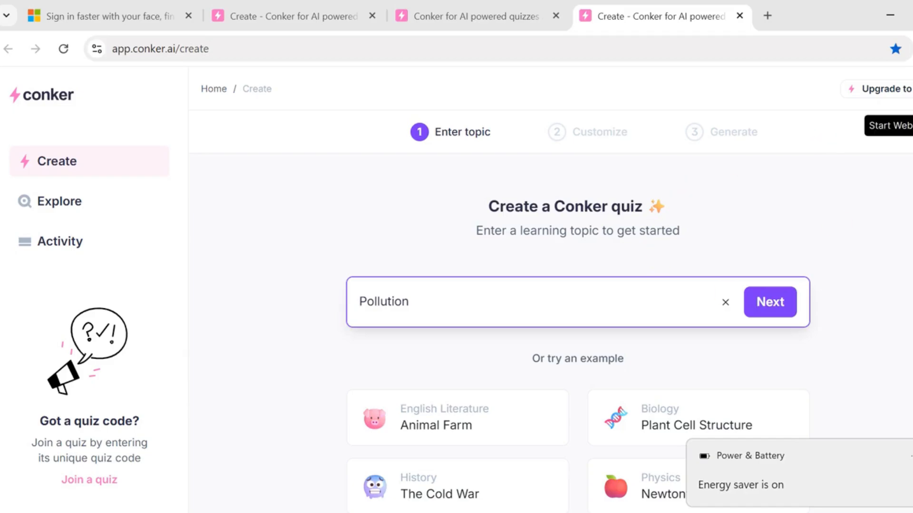
Replace the quiz topic with "Forces and motion" and continue to the customization stage.
{"action": "scroll", "coordinate": [578, 333], "scroll_direction": "down", "scroll_amount": 3}
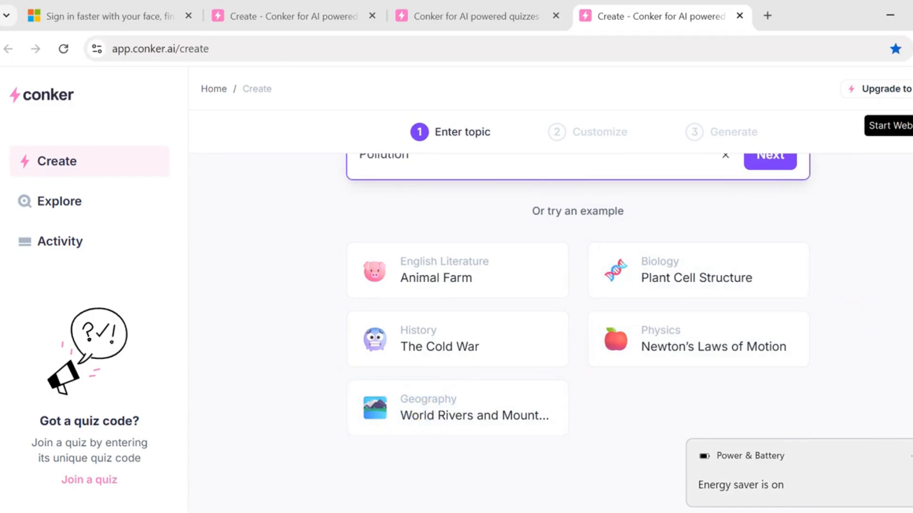
{"action": "scroll", "coordinate": [872, 291], "scroll_direction": "up", "scroll_amount": 3}
{"action": "left_click", "coordinate": [427, 276]}
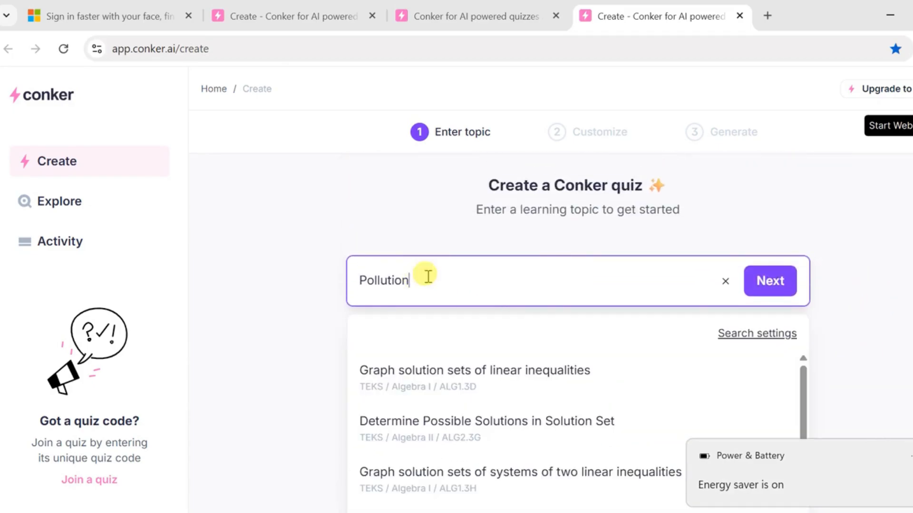
{"action": "key", "text": "BackSpace"}
{"action": "key", "text": "BackSpace"}
{"action": "key", "text": "BackSpace"}
{"action": "key", "text": "BackSpace"}
{"action": "key", "text": "BackSpace"}
{"action": "key", "text": "BackSpace"}
{"action": "key", "text": "BackSpace"}
{"action": "key", "text": "BackSpace"}
{"action": "key", "text": "BackSpace"}
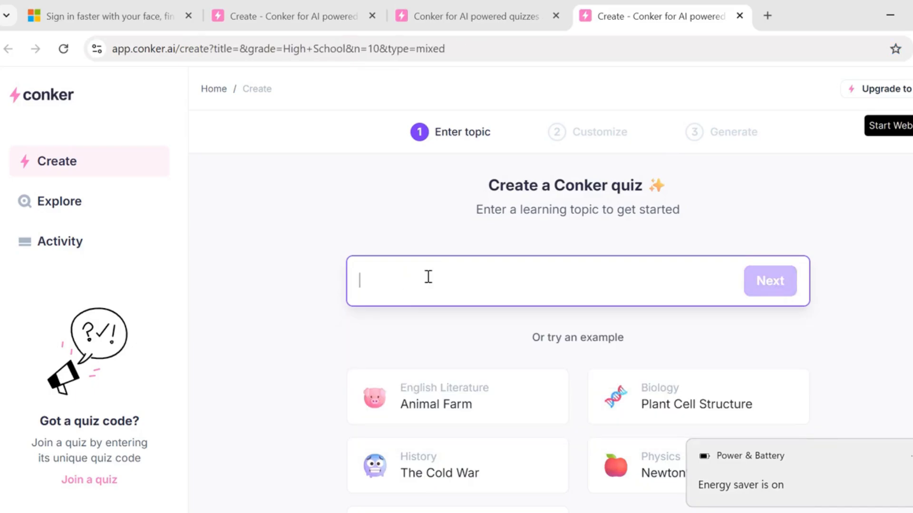
{"action": "type", "text": "Forces and motion"}
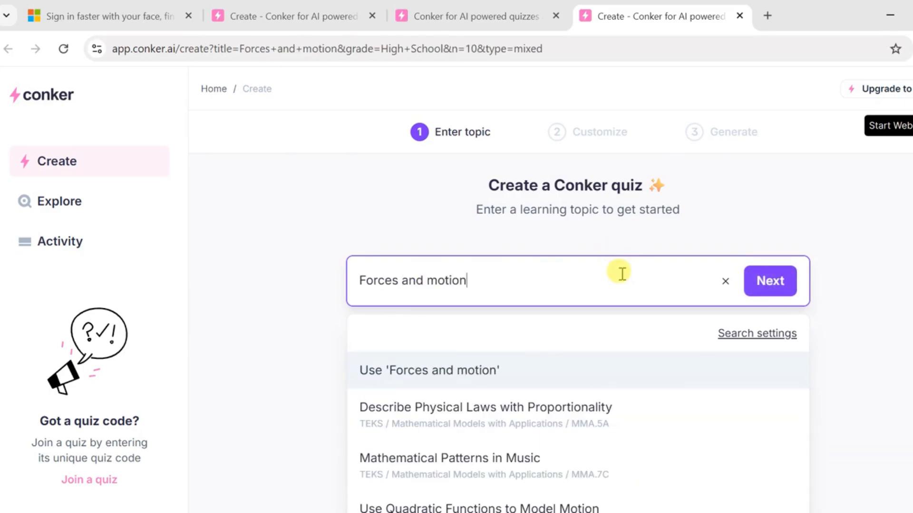
{"action": "left_click", "coordinate": [763, 285]}
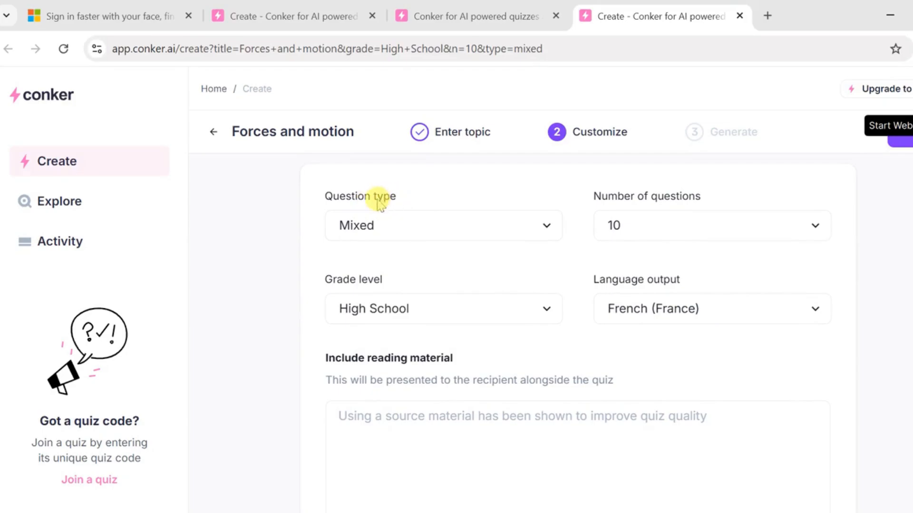
Examine the available question types and question counts, keeping Mixed and 10 questions.
{"action": "left_click", "coordinate": [546, 228]}
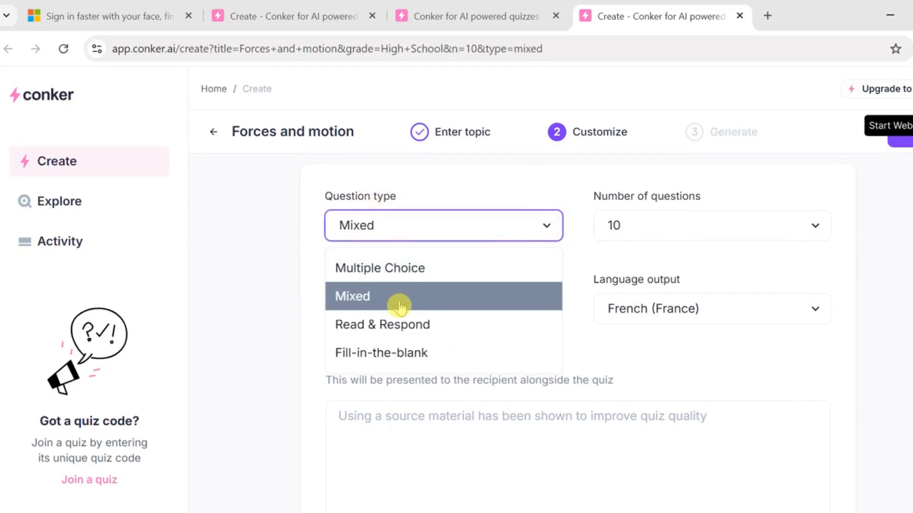
{"action": "left_click", "coordinate": [401, 328]}
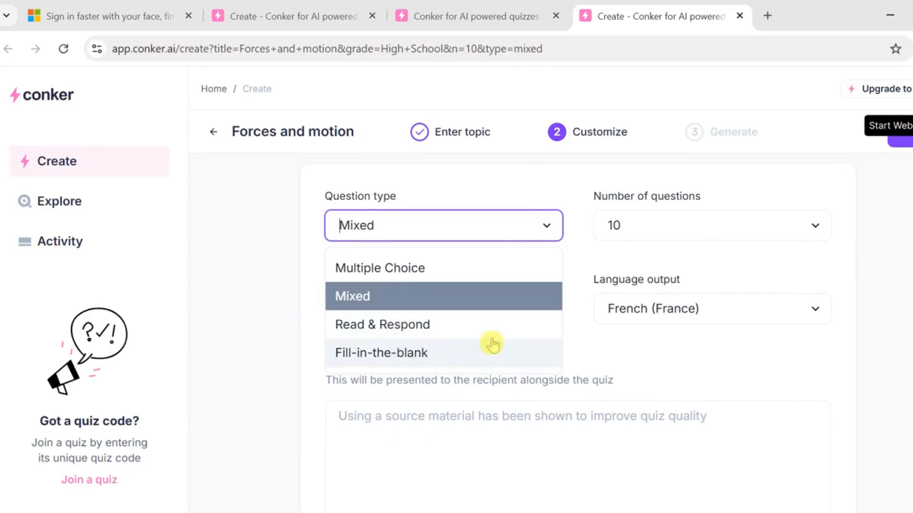
{"action": "left_click", "coordinate": [815, 226]}
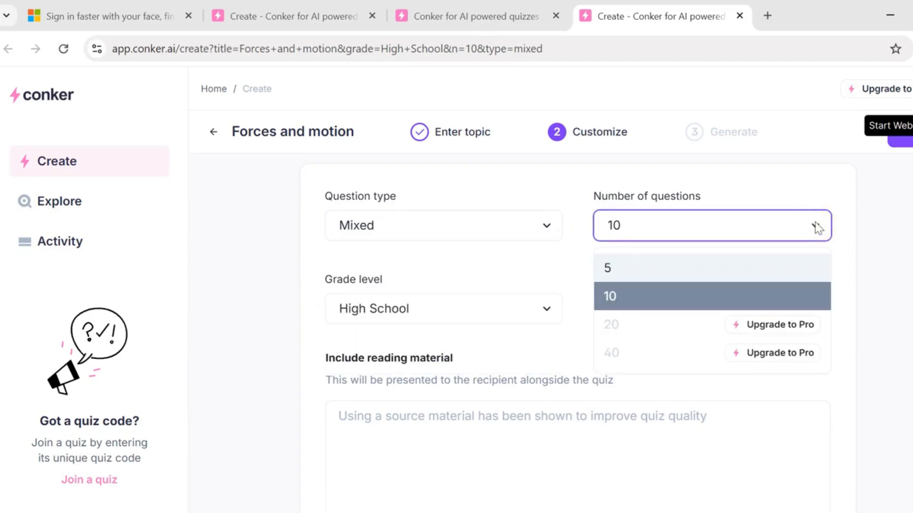
{"action": "left_click", "coordinate": [654, 267]}
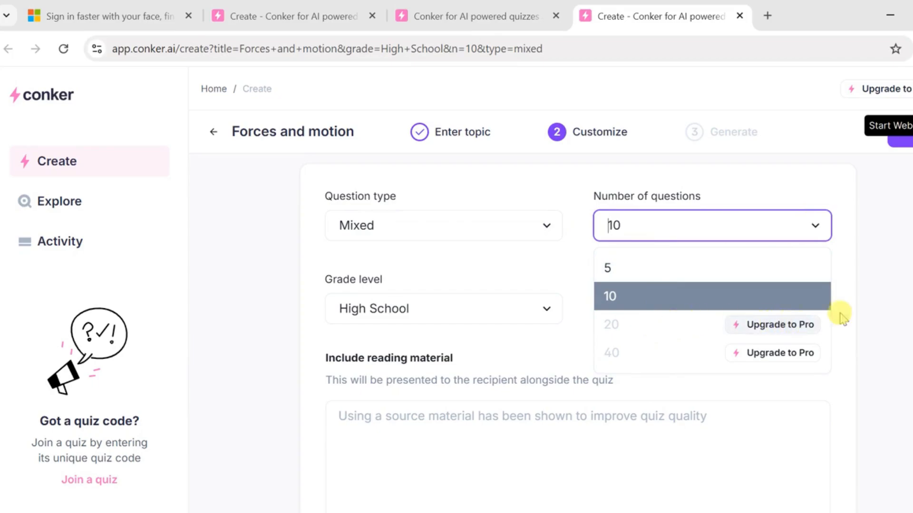
{"action": "left_click", "coordinate": [874, 269]}
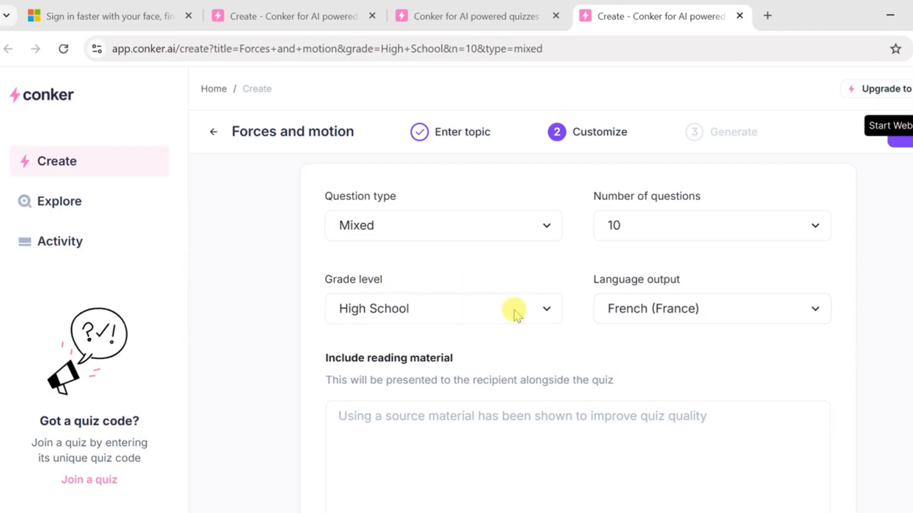
Set the quiz's grade level to 7th Grade.
{"action": "left_click", "coordinate": [546, 308]}
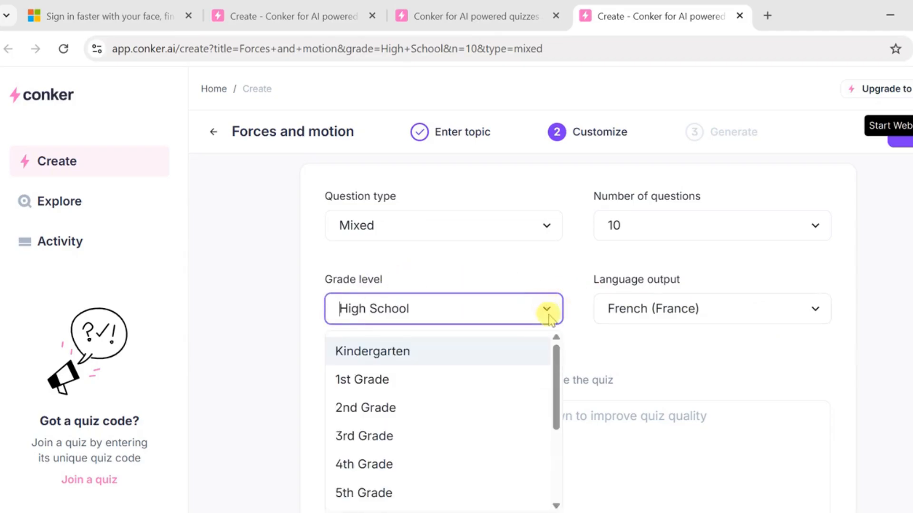
{"action": "left_click_drag", "start_coordinate": [558, 363], "coordinate": [556, 416]}
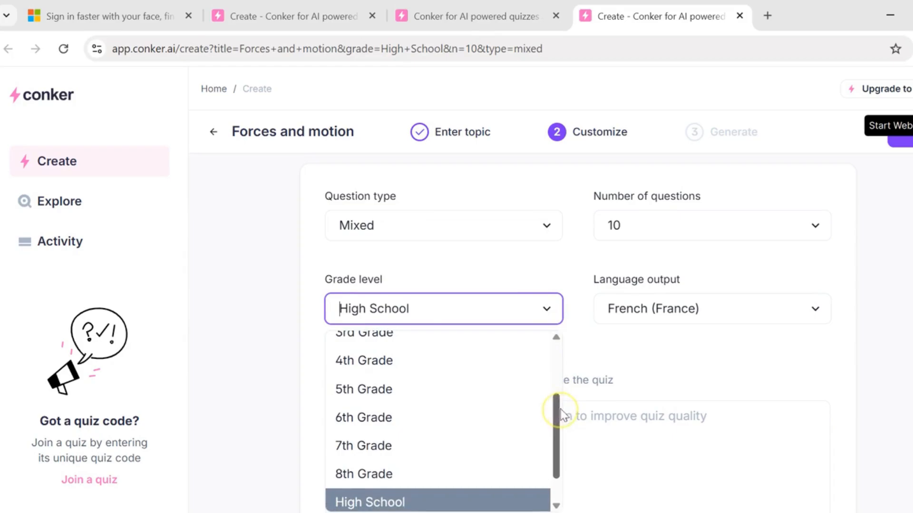
{"action": "left_click", "coordinate": [350, 444]}
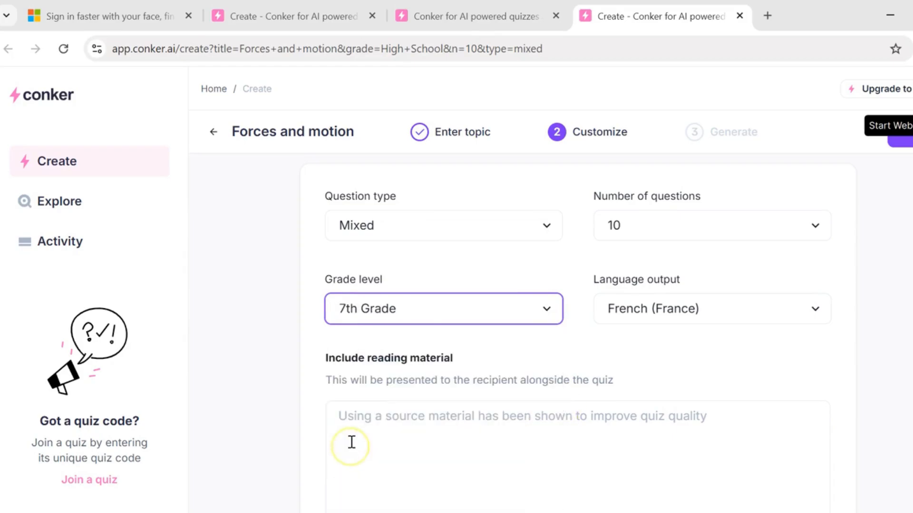
Examine the output language choices and the reading material section with its word limits, keeping French (France).
{"action": "left_click", "coordinate": [814, 315]}
{"action": "left_click_drag", "start_coordinate": [824, 351], "coordinate": [853, 328]}
{"action": "left_click", "coordinate": [887, 266]}
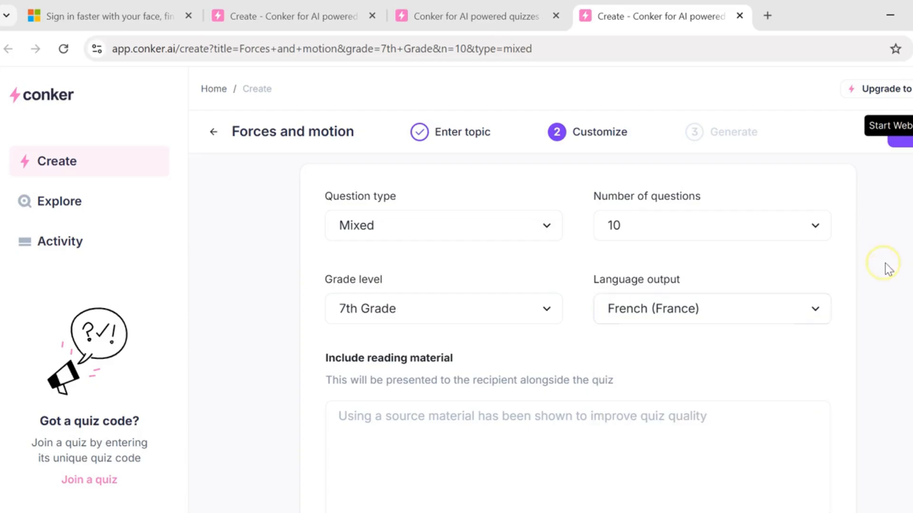
{"action": "scroll", "coordinate": [491, 230], "scroll_direction": "down", "scroll_amount": 3}
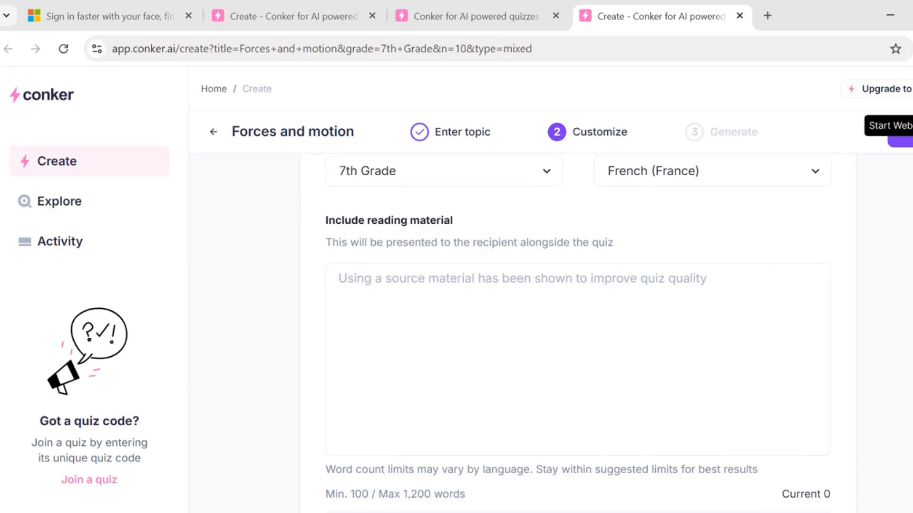
{"action": "scroll", "coordinate": [475, 228], "scroll_direction": "down", "scroll_amount": 2}
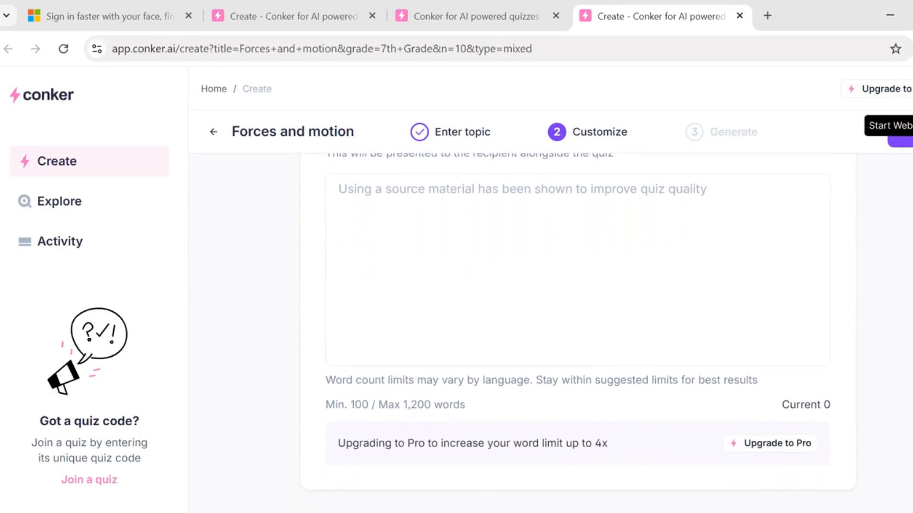
{"action": "scroll", "coordinate": [578, 322], "scroll_direction": "down", "scroll_amount": 1}
{"action": "scroll", "coordinate": [578, 322], "scroll_direction": "down", "scroll_amount": 1}
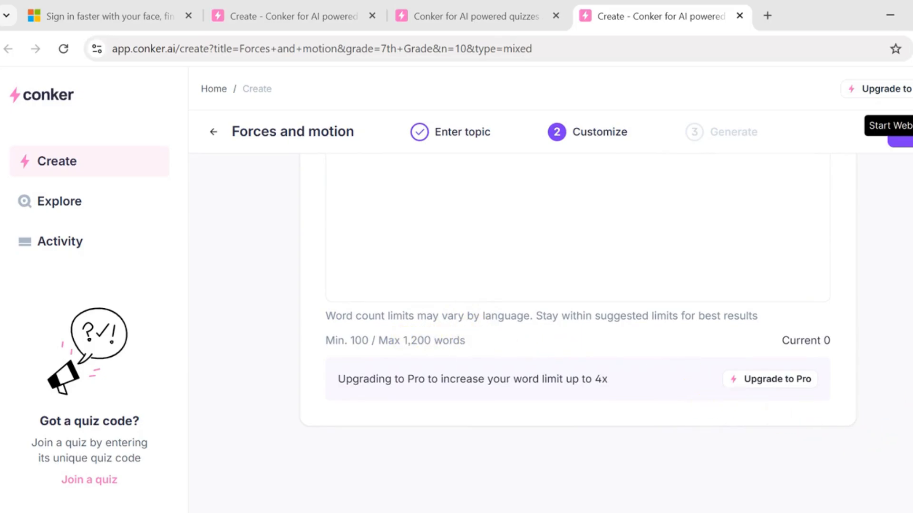
{"action": "scroll", "coordinate": [578, 285], "scroll_direction": "down", "scroll_amount": 2}
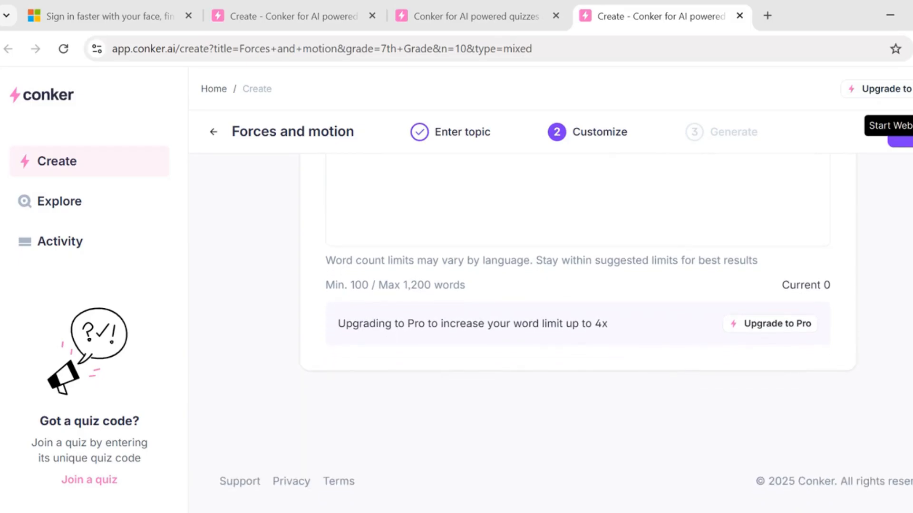
Generate the Forces and motion quiz with the chosen settings.
{"action": "scroll", "coordinate": [577, 286], "scroll_direction": "up", "scroll_amount": 5}
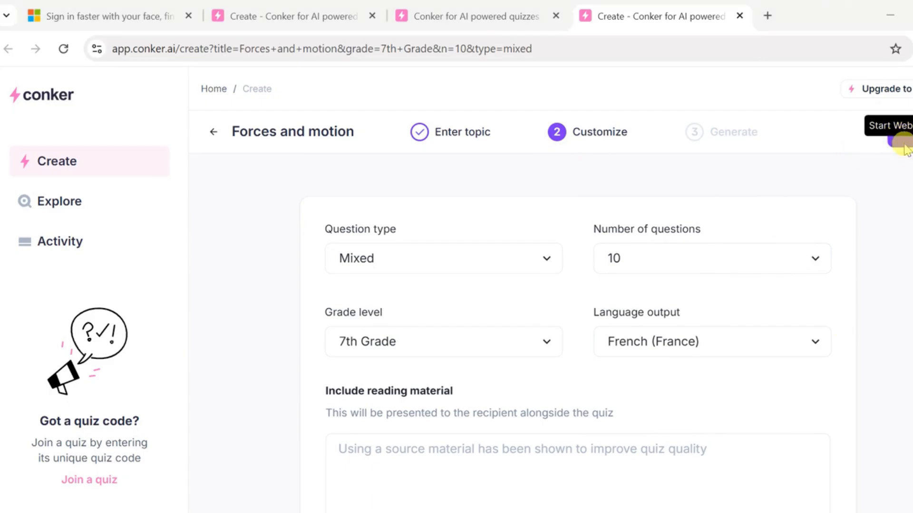
{"action": "left_click", "coordinate": [903, 150]}
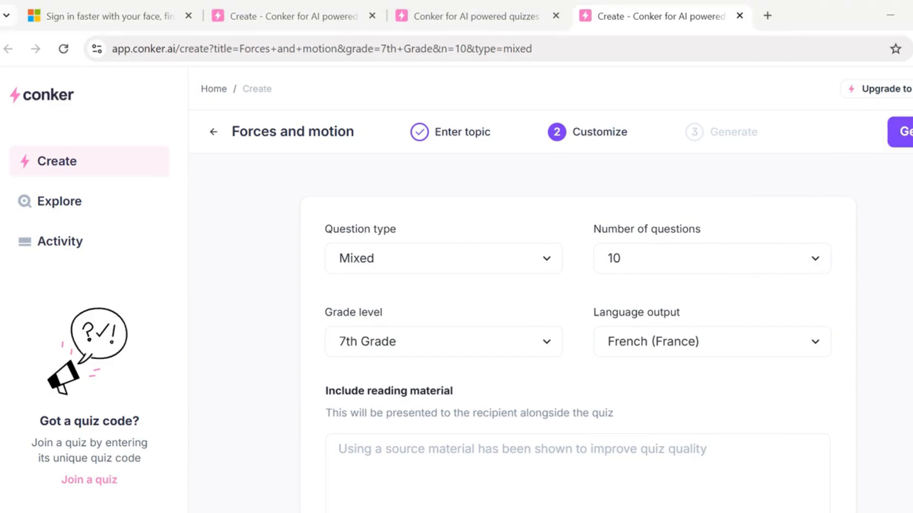
{"action": "left_click", "coordinate": [906, 132]}
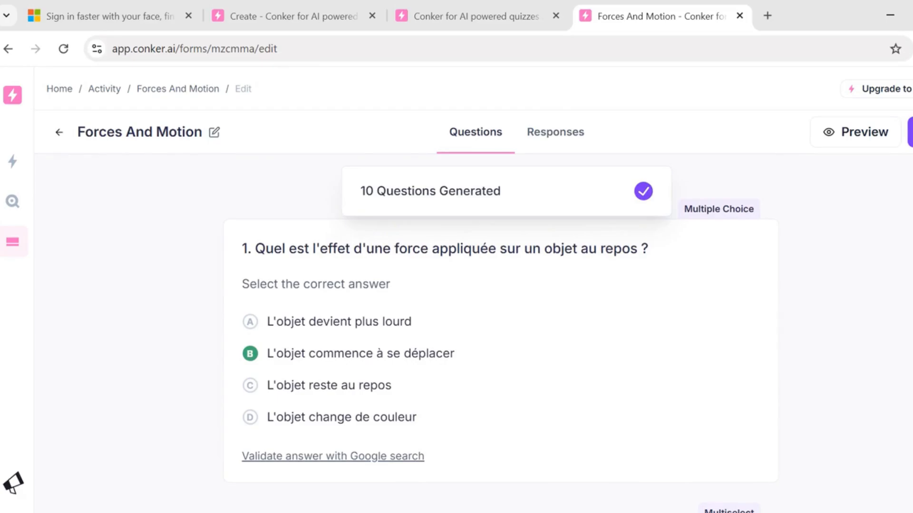
Read through the generated quiz questions and their marked answers, from the first to the tenth.
{"action": "scroll", "coordinate": [500, 333], "scroll_direction": "down", "scroll_amount": 1}
{"action": "scroll", "coordinate": [500, 333], "scroll_direction": "up", "scroll_amount": 2}
{"action": "scroll", "coordinate": [501, 333], "scroll_direction": "down", "scroll_amount": 2}
{"action": "scroll", "coordinate": [501, 333], "scroll_direction": "down", "scroll_amount": 3}
{"action": "scroll", "coordinate": [500, 333], "scroll_direction": "down", "scroll_amount": 8}
{"action": "scroll", "coordinate": [501, 333], "scroll_direction": "down", "scroll_amount": 6}
{"action": "scroll", "coordinate": [500, 332], "scroll_direction": "down", "scroll_amount": 5}
{"action": "scroll", "coordinate": [499, 332], "scroll_direction": "down", "scroll_amount": 10}
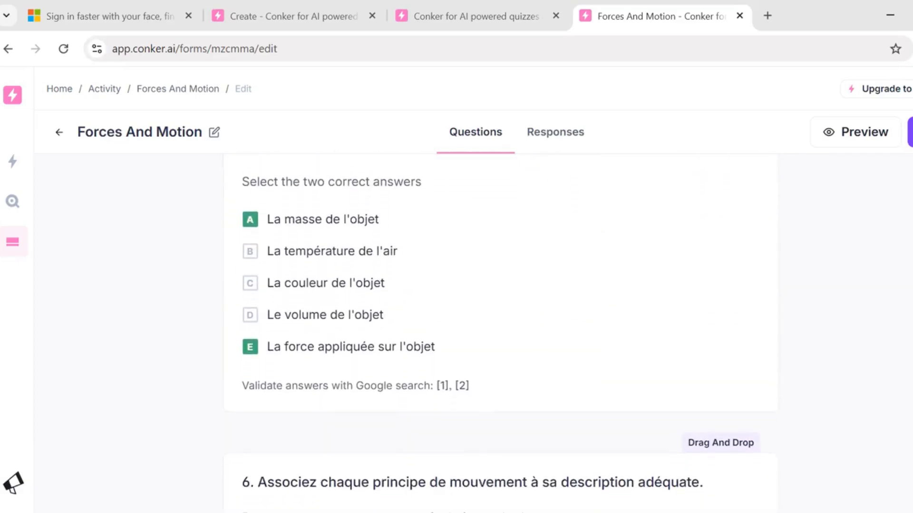
{"action": "scroll", "coordinate": [499, 333], "scroll_direction": "down", "scroll_amount": 15}
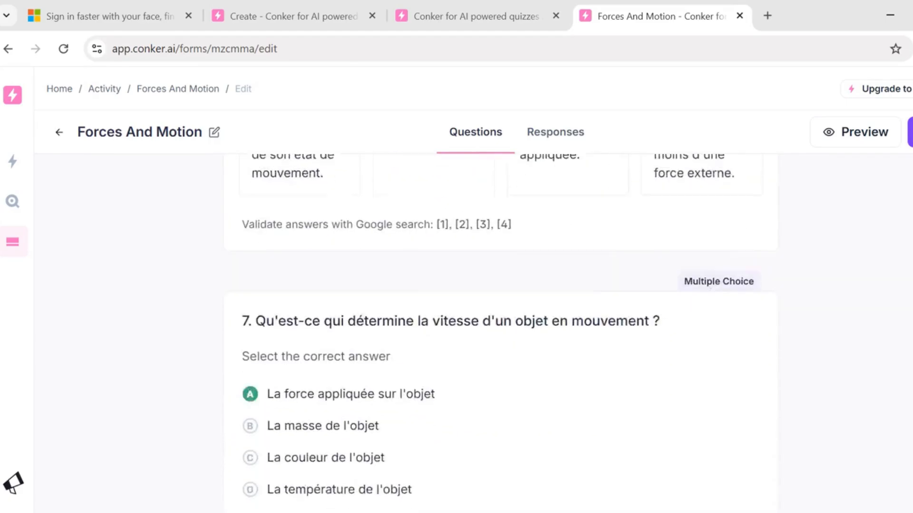
{"action": "scroll", "coordinate": [499, 332], "scroll_direction": "down", "scroll_amount": 20}
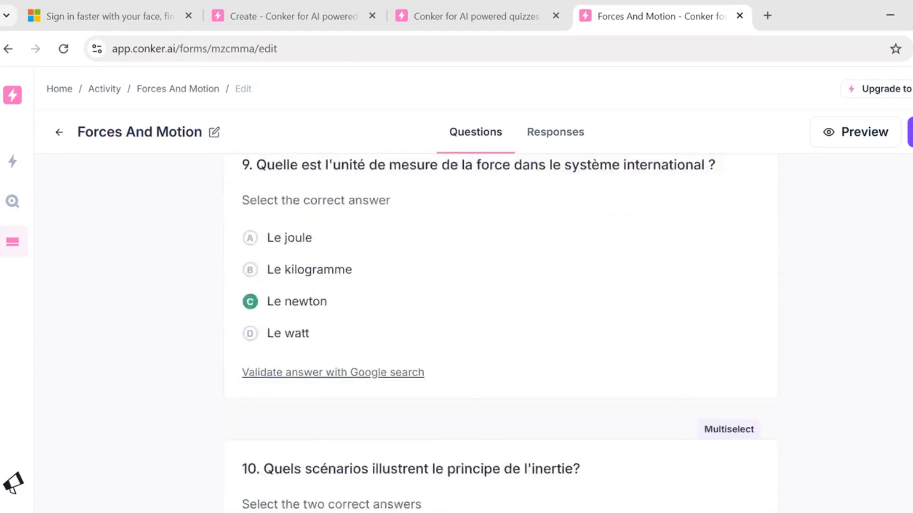
{"action": "scroll", "coordinate": [500, 333], "scroll_direction": "up", "scroll_amount": 10}
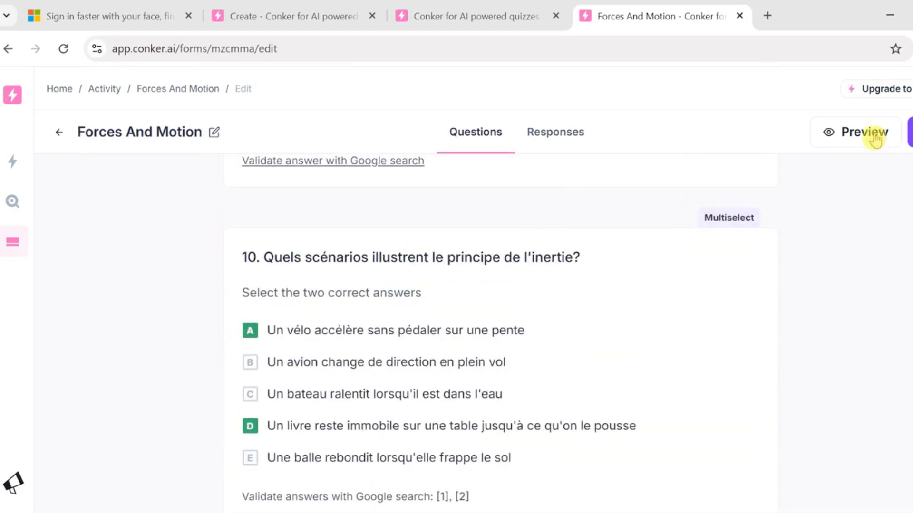
Preview the Forces And Motion quiz and go back to its first question in the editor.
{"action": "left_click", "coordinate": [859, 137]}
{"action": "scroll", "coordinate": [501, 333], "scroll_direction": "down", "scroll_amount": 8}
{"action": "scroll", "coordinate": [500, 333], "scroll_direction": "up", "scroll_amount": 2}
{"action": "scroll", "coordinate": [500, 333], "scroll_direction": "up", "scroll_amount": 20}
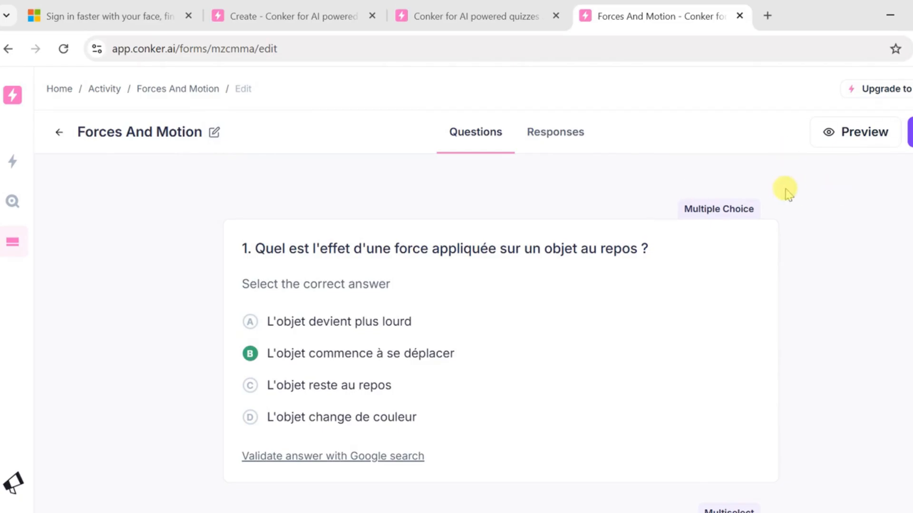
Examine the quiz's sharing options, including link, embed, QR, print and forms, and close them.
{"action": "left_click", "coordinate": [909, 132]}
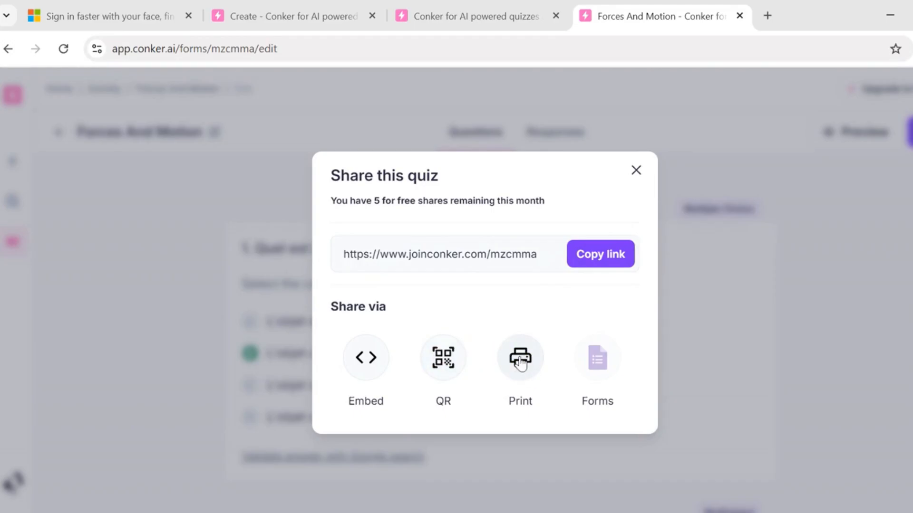
{"action": "mouse_move", "coordinate": [603, 366]}
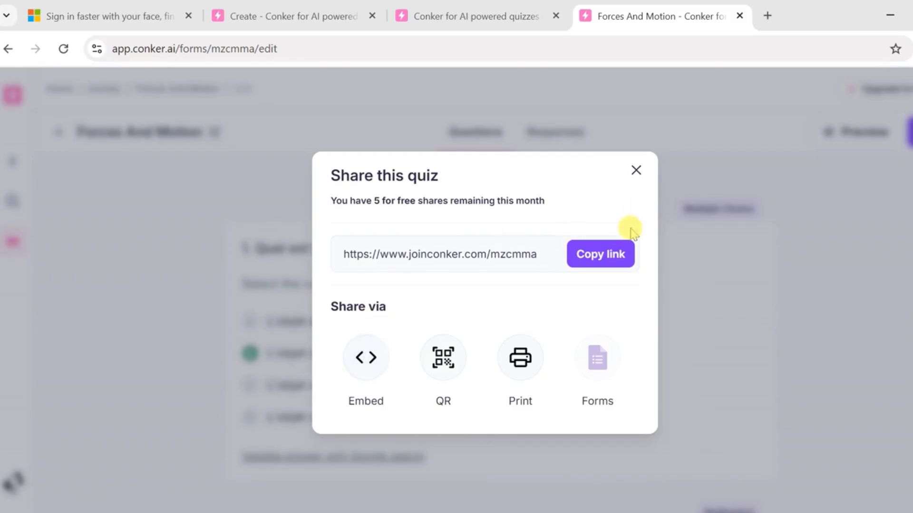
{"action": "left_click", "coordinate": [634, 171]}
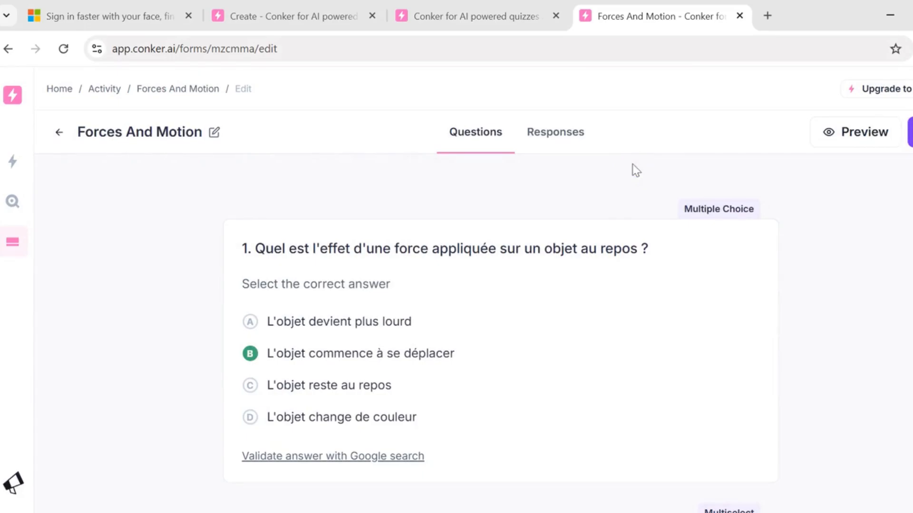
Return from the quiz editor to the topic entry stage of quiz creation.
{"action": "left_click", "coordinate": [8, 49]}
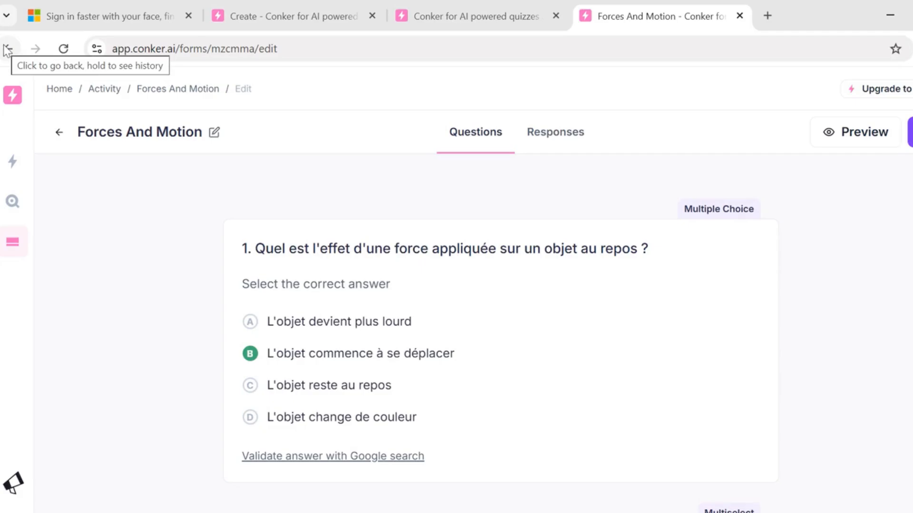
{"action": "left_click", "coordinate": [8, 49]}
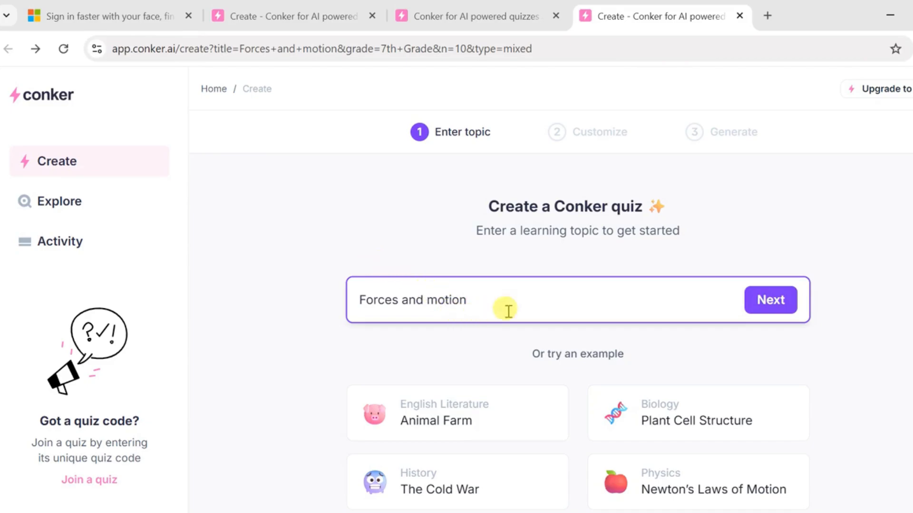
{"action": "scroll", "coordinate": [578, 332], "scroll_direction": "down", "scroll_amount": 3}
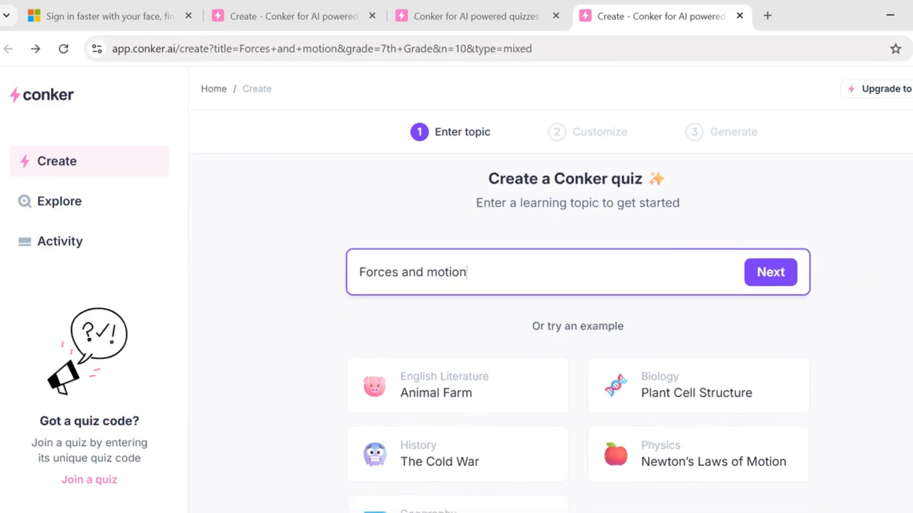
{"action": "scroll", "coordinate": [578, 333], "scroll_direction": "up", "scroll_amount": 2}
{"action": "scroll", "coordinate": [577, 333], "scroll_direction": "up", "scroll_amount": 2}
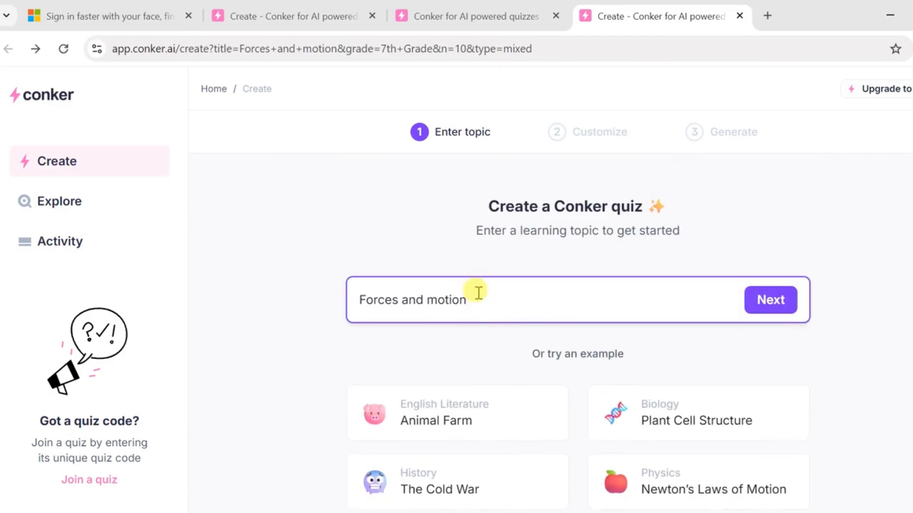
Replace the quiz topic with "pollution" and continue to the customization stage.
{"action": "key", "text": "BackSpace"}
{"action": "key", "text": "BackSpace"}
{"action": "key", "text": "BackSpace"}
{"action": "key", "text": "BackSpace"}
{"action": "key", "text": "BackSpace"}
{"action": "key", "text": "BackSpace"}
{"action": "key", "text": "BackSpace"}
{"action": "key", "text": "BackSpace"}
{"action": "key", "text": "BackSpace"}
{"action": "key", "text": "BackSpace"}
{"action": "key", "text": "BackSpace"}
{"action": "key", "text": "BackSpace"}
{"action": "key", "text": "BackSpace"}
{"action": "key", "text": "BackSpace"}
{"action": "key", "text": "BackSpace"}
{"action": "key", "text": "BackSpace"}
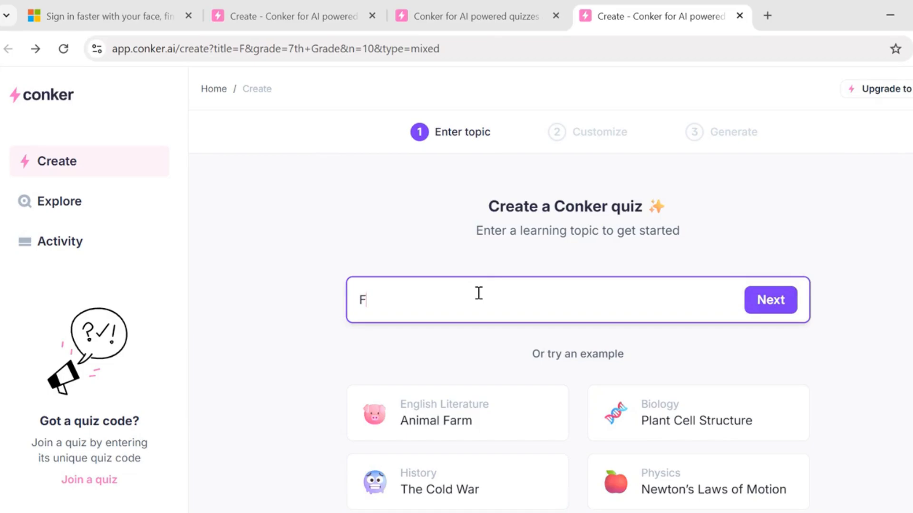
{"action": "key", "text": "BackSpace"}
{"action": "type", "text": "poll"}
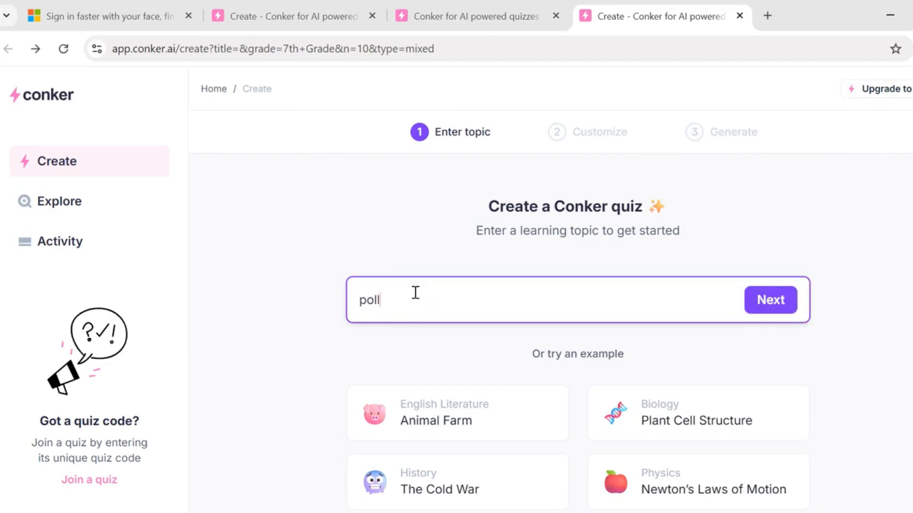
{"action": "type", "text": "uti"}
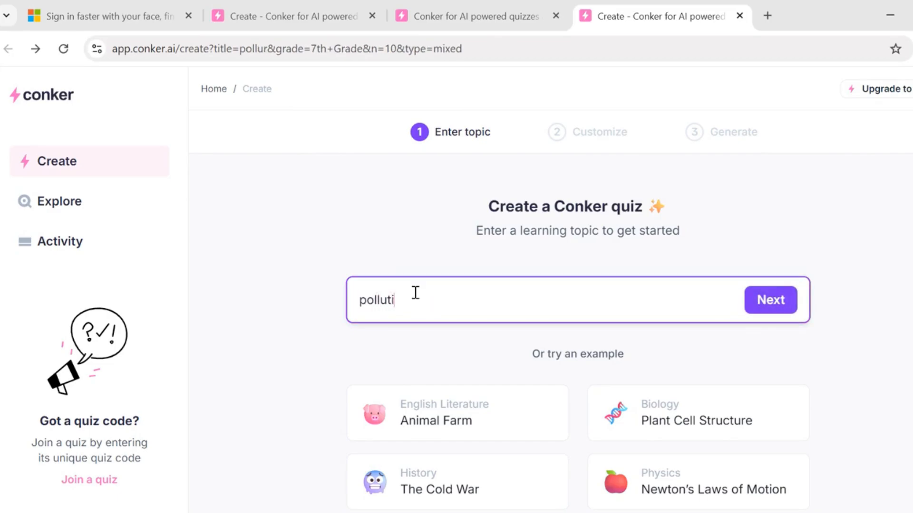
{"action": "type", "text": "on"}
{"action": "key", "text": "BackSpace"}
{"action": "type", "text": "n"}
{"action": "left_click", "coordinate": [437, 304]}
{"action": "left_click", "coordinate": [780, 300]}
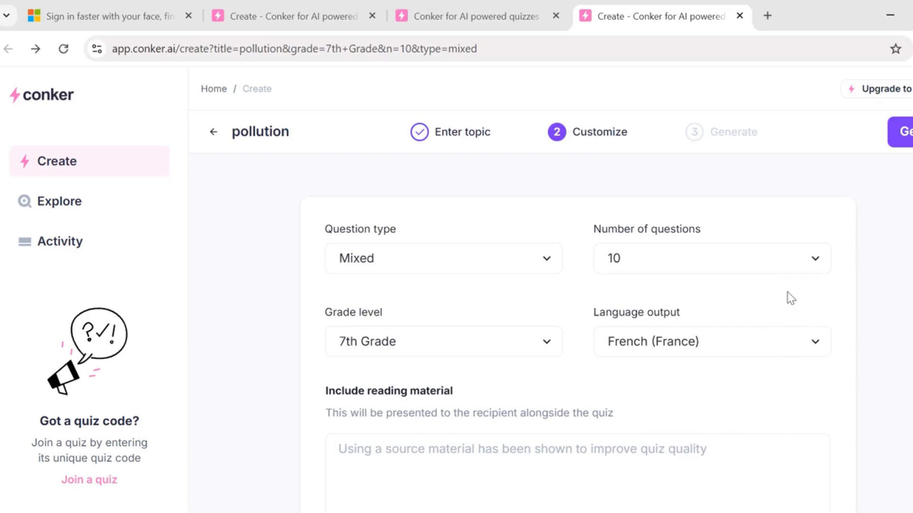
Keep the question type at Mixed and paste the "What Is Pollution?" passage as the quiz's reading material.
{"action": "left_click", "coordinate": [547, 260]}
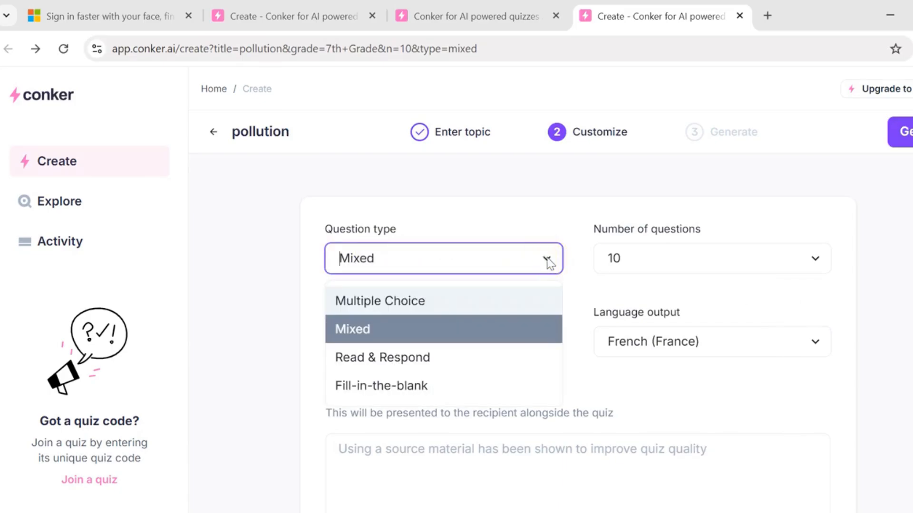
{"action": "left_click", "coordinate": [548, 260]}
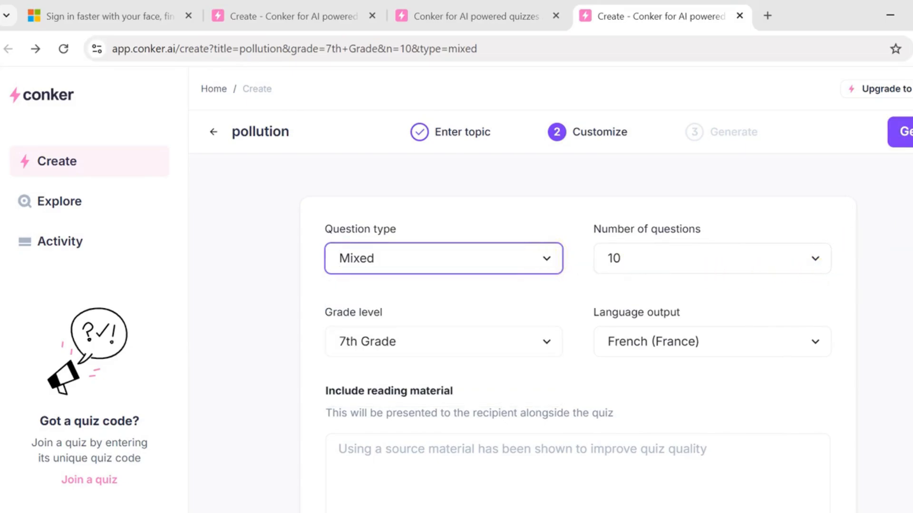
{"action": "scroll", "coordinate": [472, 324], "scroll_direction": "down", "scroll_amount": 3}
{"action": "left_click", "coordinate": [472, 325]}
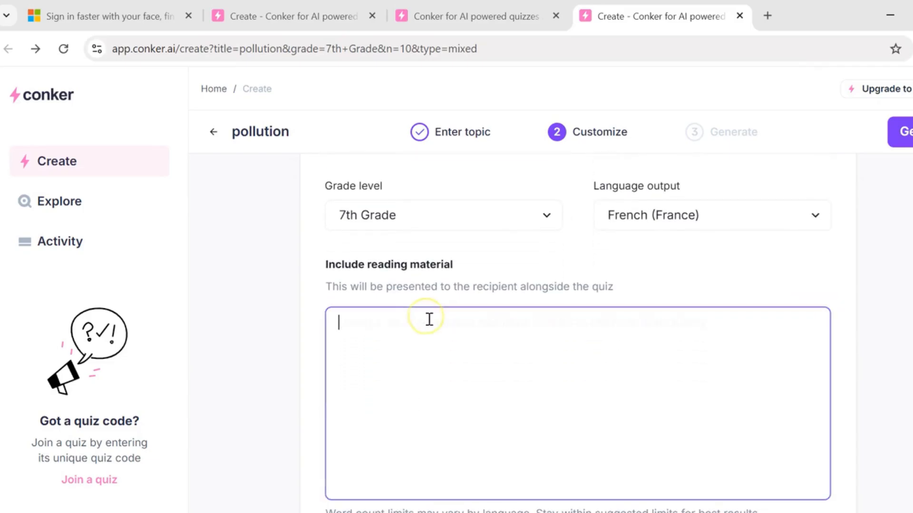
{"action": "key", "text": "ctrl+v"}
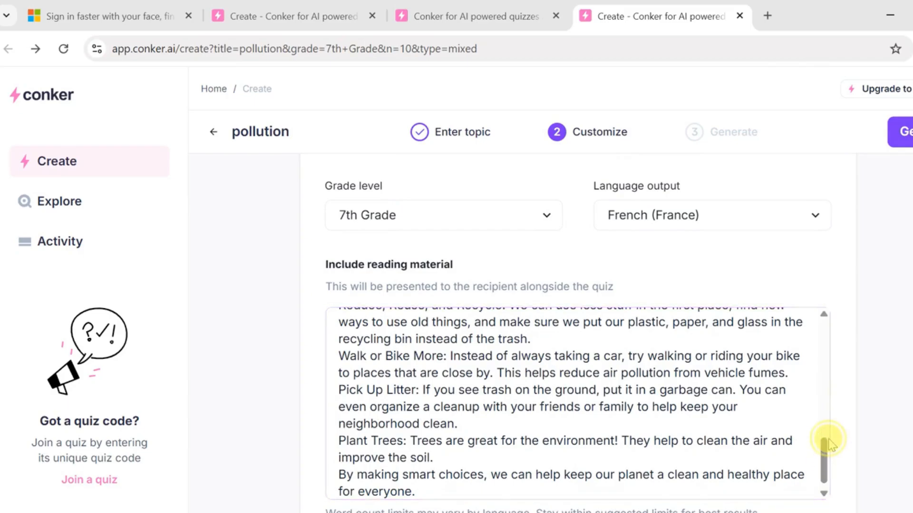
{"action": "left_click_drag", "start_coordinate": [824, 458], "coordinate": [847, 333]}
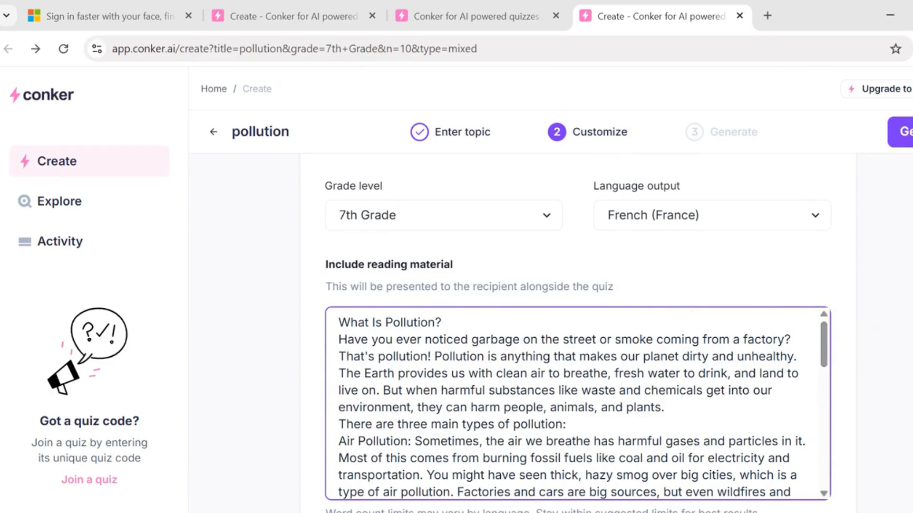
Generate the pollution quiz from the pasted passage with 10 mixed 7th Grade questions in French (France).
{"action": "scroll", "coordinate": [578, 333], "scroll_direction": "down", "scroll_amount": 3}
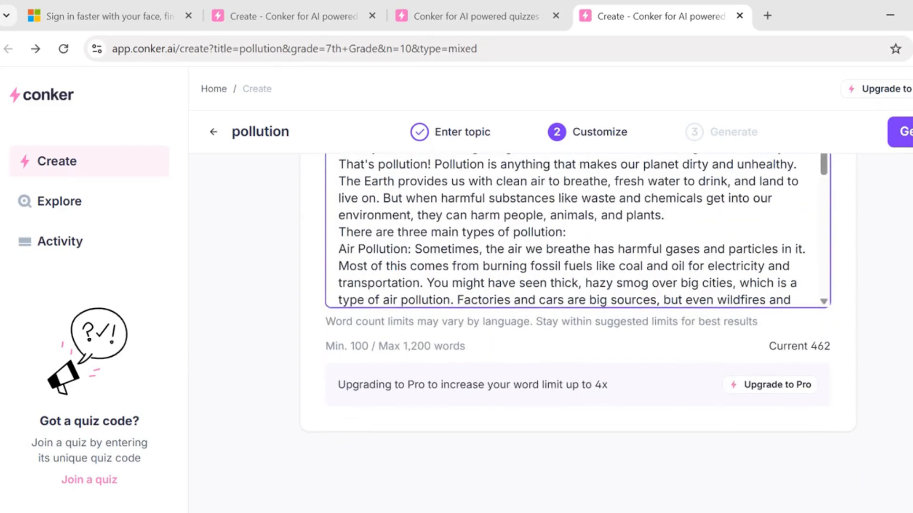
{"action": "scroll", "coordinate": [577, 285], "scroll_direction": "up", "scroll_amount": 5}
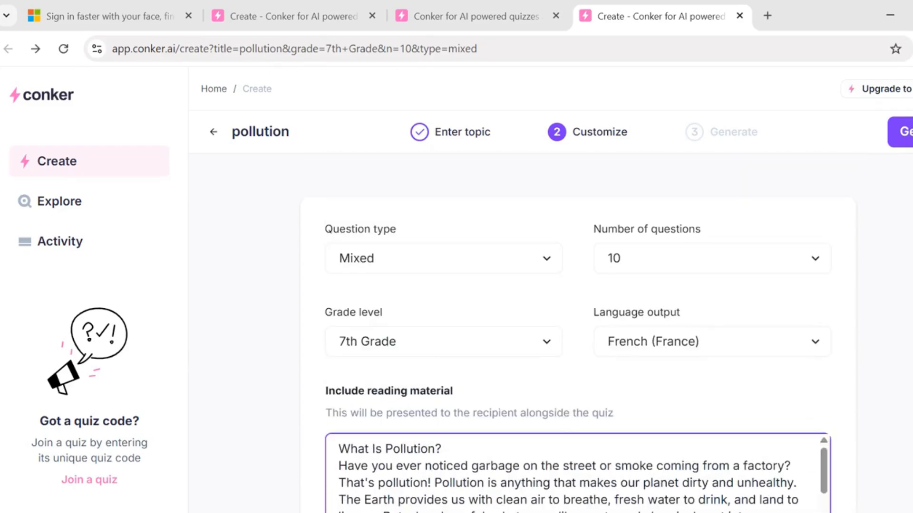
{"action": "left_click", "coordinate": [896, 131]}
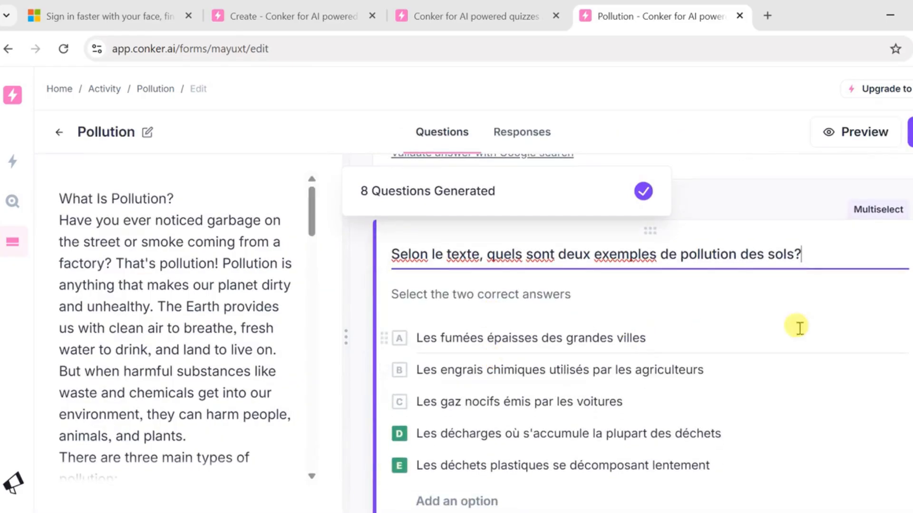
Read through the generated French pollution questions and their marked answers, down to the last one and back up.
{"action": "scroll", "coordinate": [641, 333], "scroll_direction": "up", "scroll_amount": 4}
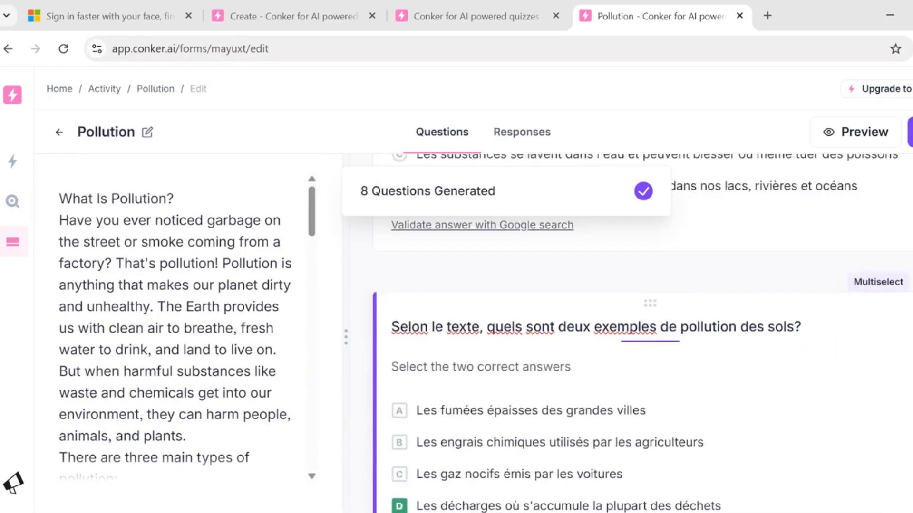
{"action": "scroll", "coordinate": [835, 363], "scroll_direction": "up", "scroll_amount": 1}
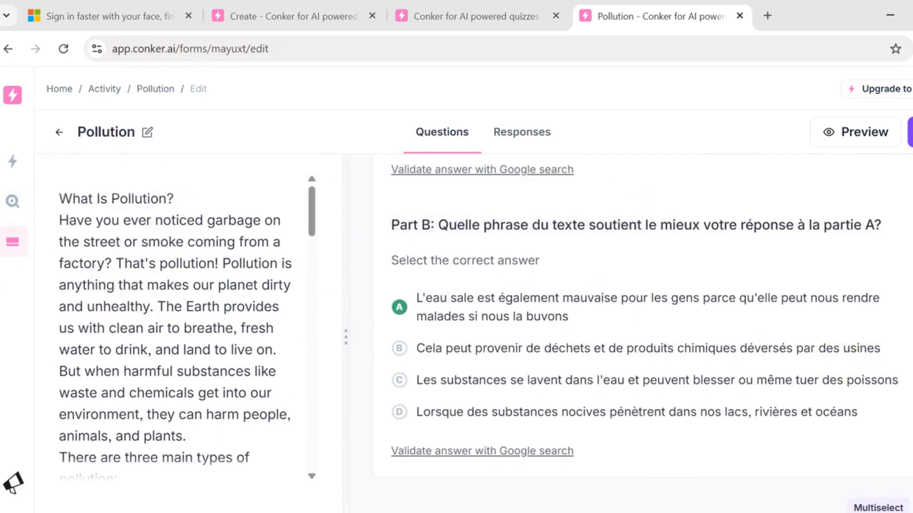
{"action": "scroll", "coordinate": [642, 333], "scroll_direction": "up", "scroll_amount": 15}
{"action": "scroll", "coordinate": [642, 333], "scroll_direction": "down", "scroll_amount": 4}
{"action": "scroll", "coordinate": [642, 332], "scroll_direction": "down", "scroll_amount": 15}
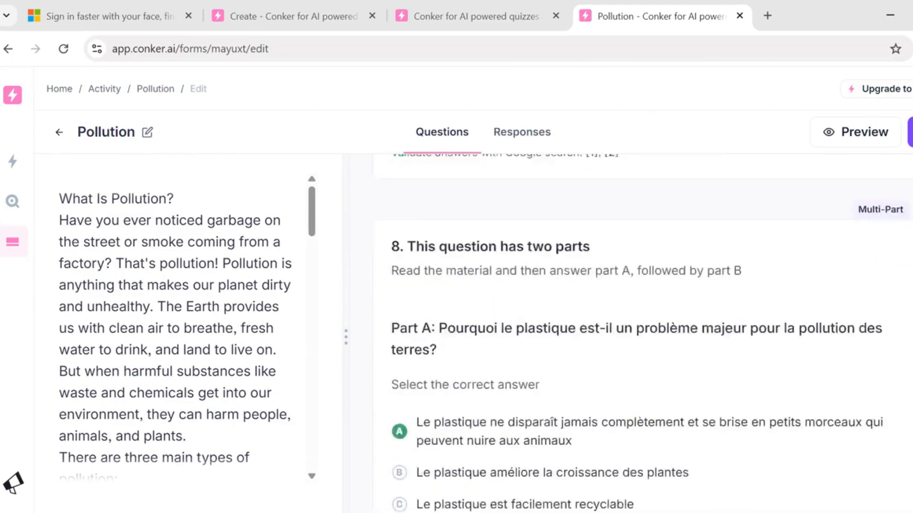
{"action": "scroll", "coordinate": [642, 332], "scroll_direction": "down", "scroll_amount": 3}
{"action": "scroll", "coordinate": [641, 333], "scroll_direction": "down", "scroll_amount": 1}
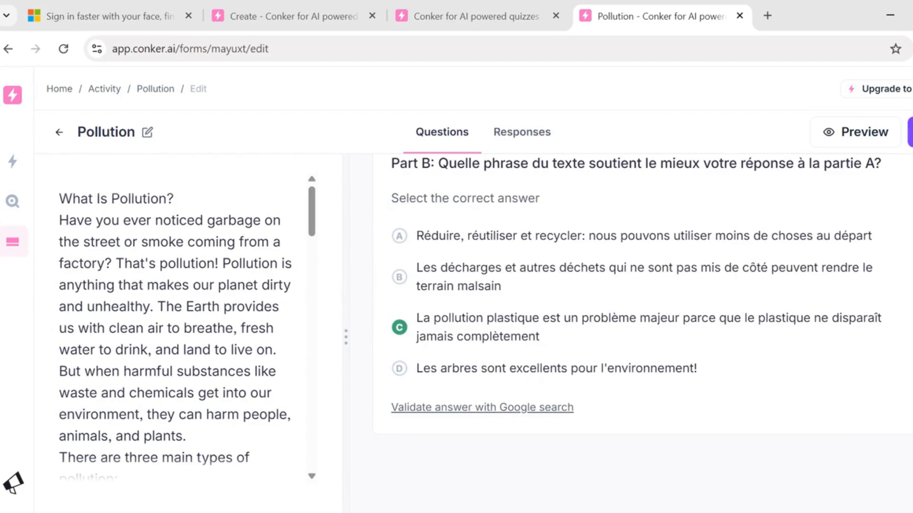
{"action": "scroll", "coordinate": [641, 333], "scroll_direction": "down", "scroll_amount": 1}
{"action": "scroll", "coordinate": [641, 333], "scroll_direction": "up", "scroll_amount": 10}
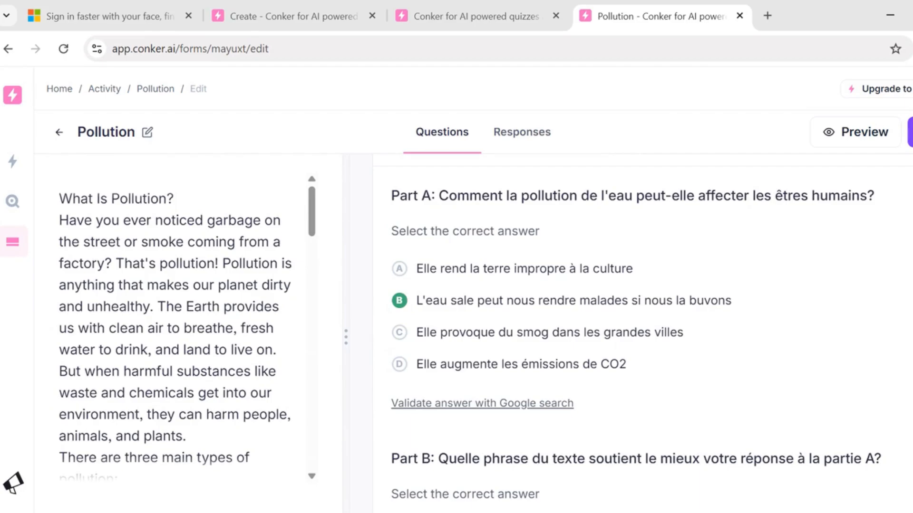
{"action": "scroll", "coordinate": [641, 333], "scroll_direction": "up", "scroll_amount": 1}
{"action": "scroll", "coordinate": [642, 333], "scroll_direction": "up", "scroll_amount": 10}
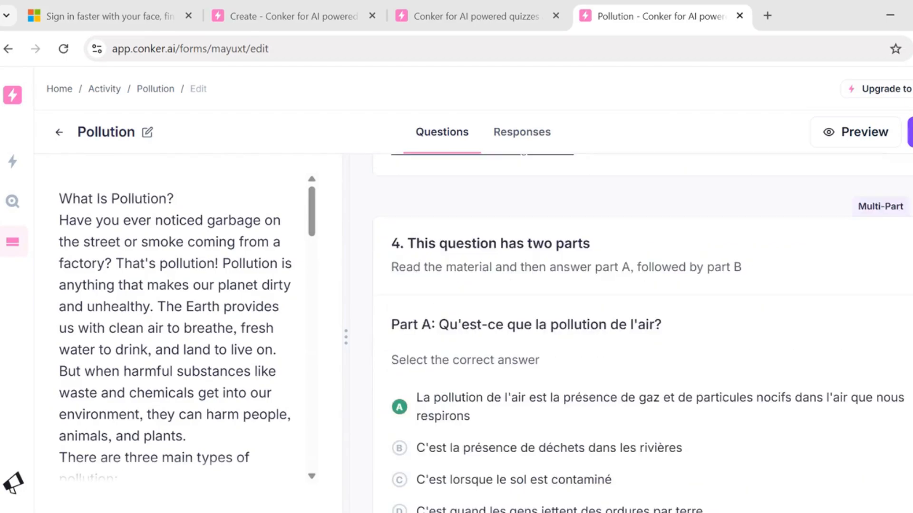
{"action": "scroll", "coordinate": [642, 333], "scroll_direction": "up", "scroll_amount": 10}
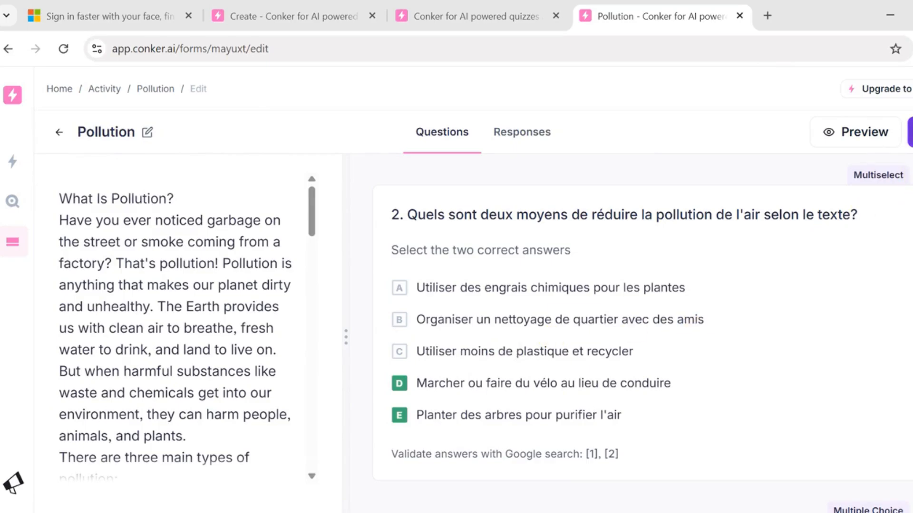
Examine the Pollution quiz's sharing options, go back over its questions to the first one, and close the sharing options.
{"action": "left_click", "coordinate": [909, 132]}
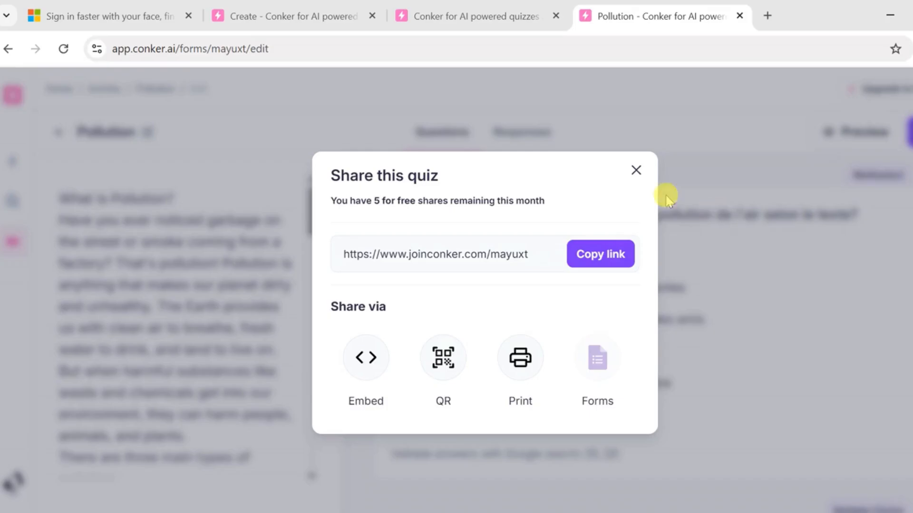
{"action": "left_click", "coordinate": [636, 171]}
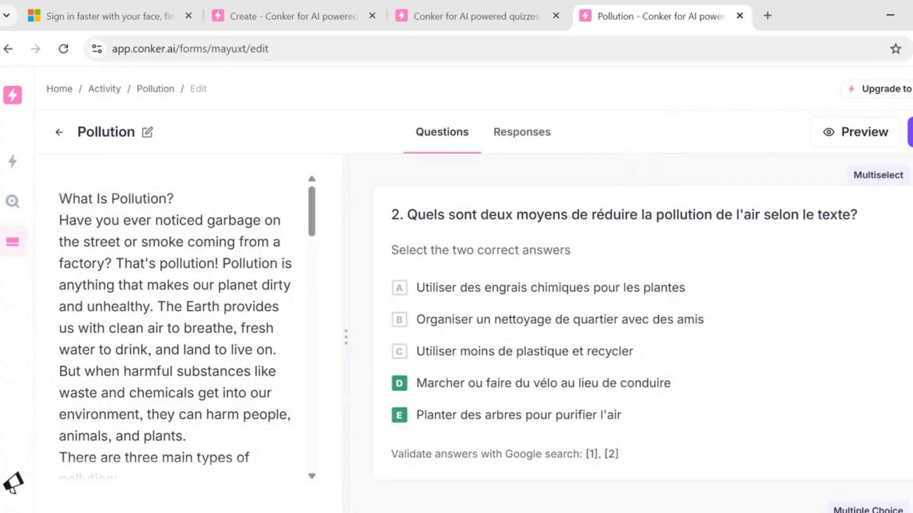
{"action": "scroll", "coordinate": [637, 333], "scroll_direction": "down", "scroll_amount": 20}
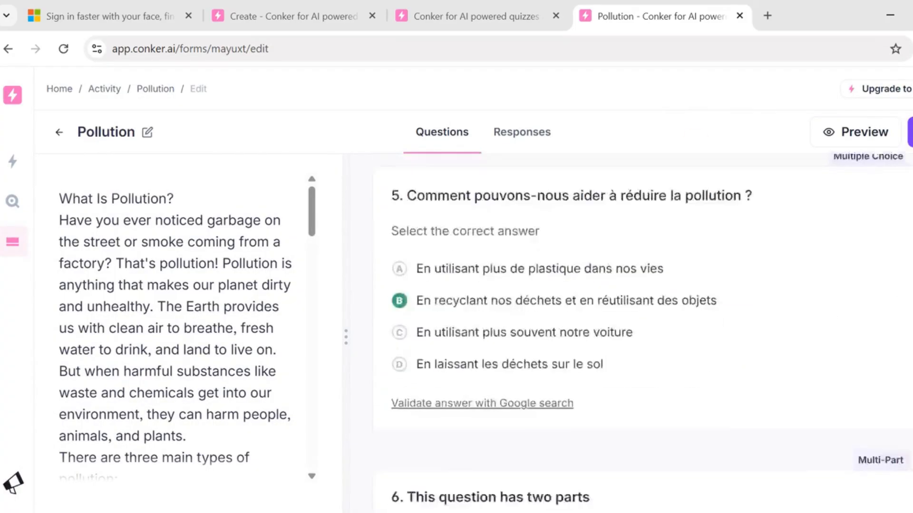
{"action": "scroll", "coordinate": [637, 332], "scroll_direction": "up", "scroll_amount": 12}
{"action": "scroll", "coordinate": [637, 333], "scroll_direction": "up", "scroll_amount": 10}
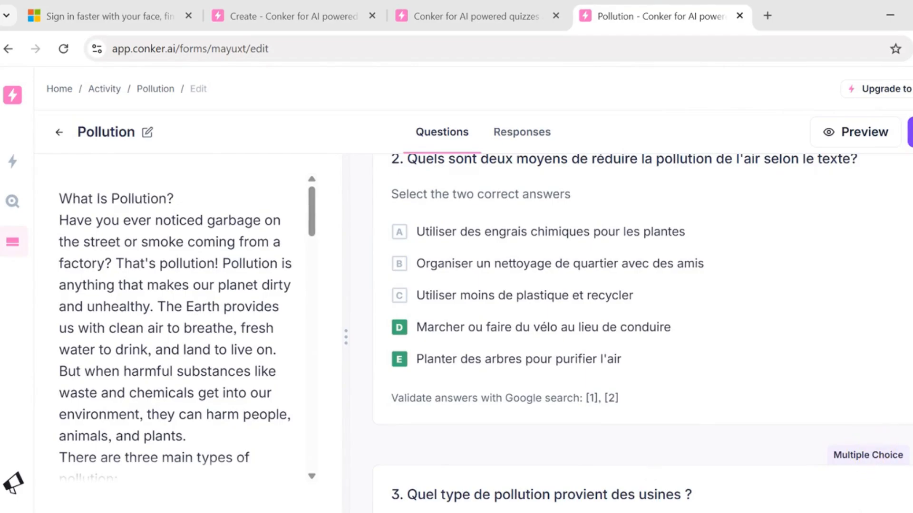
{"action": "scroll", "coordinate": [637, 333], "scroll_direction": "up", "scroll_amount": 6}
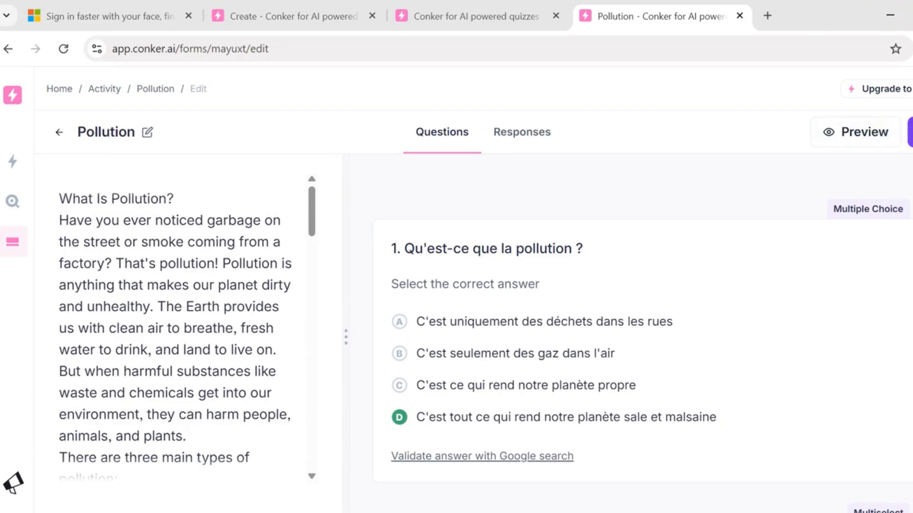
{"action": "left_click", "coordinate": [910, 132]}
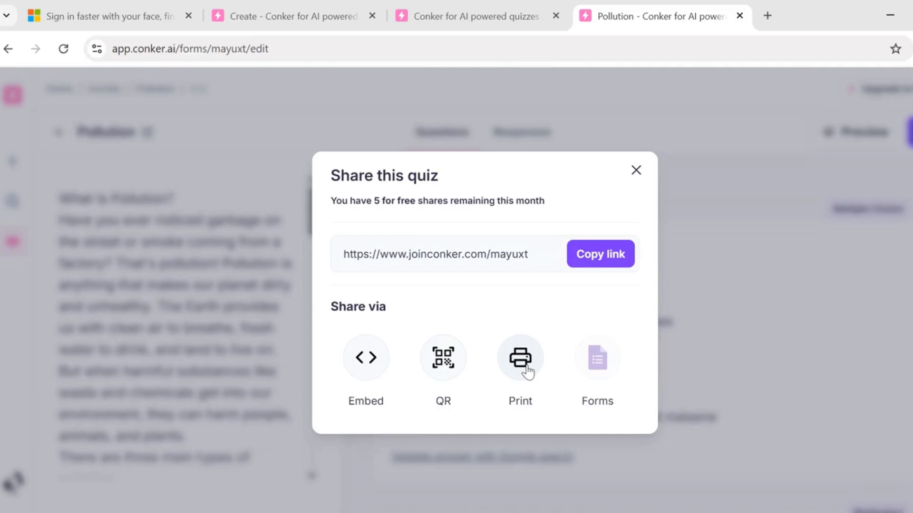
{"action": "left_click", "coordinate": [636, 171]}
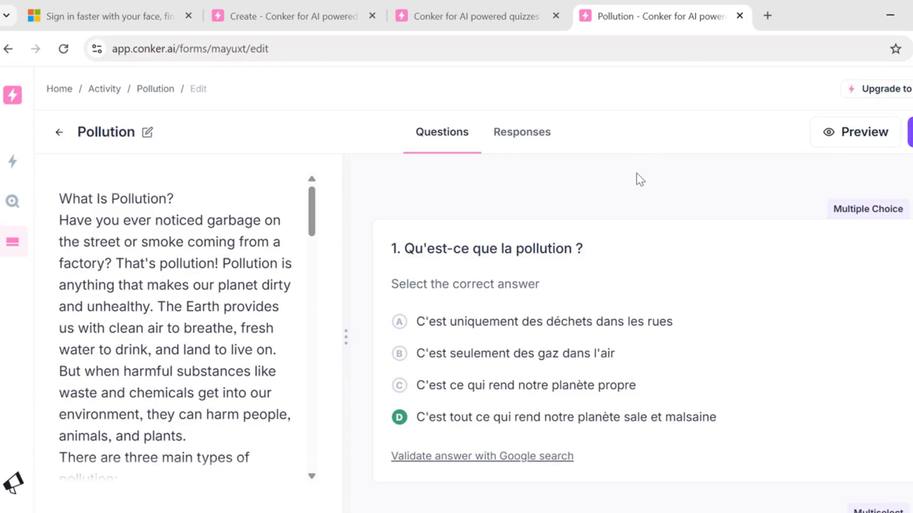
Return to the topic entry stage, look over the example topics, and open the activity list of created quizzes.
{"action": "left_click", "coordinate": [8, 49]}
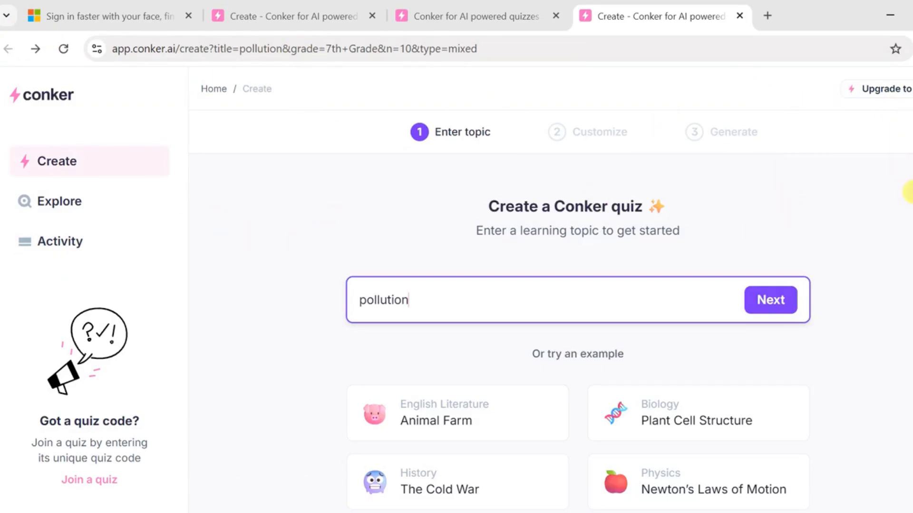
{"action": "scroll", "coordinate": [578, 350], "scroll_direction": "down", "scroll_amount": 4}
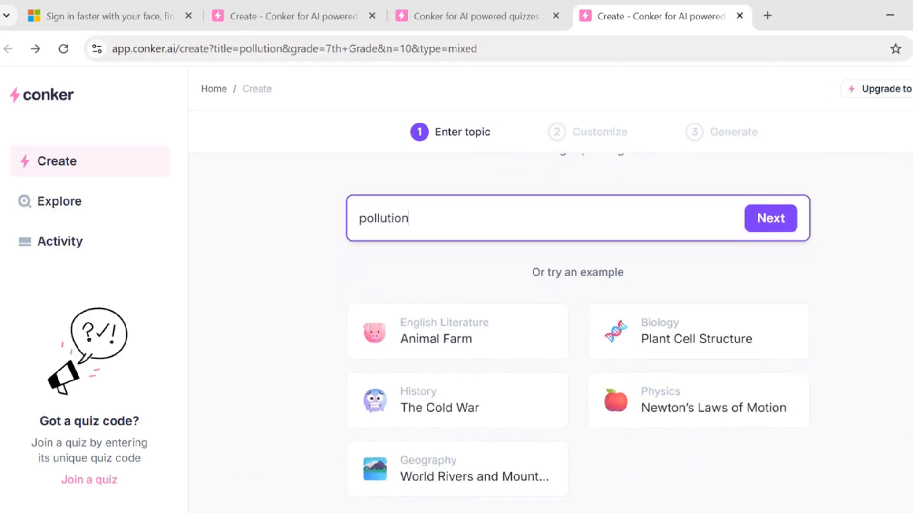
{"action": "scroll", "coordinate": [578, 350], "scroll_direction": "down", "scroll_amount": 1}
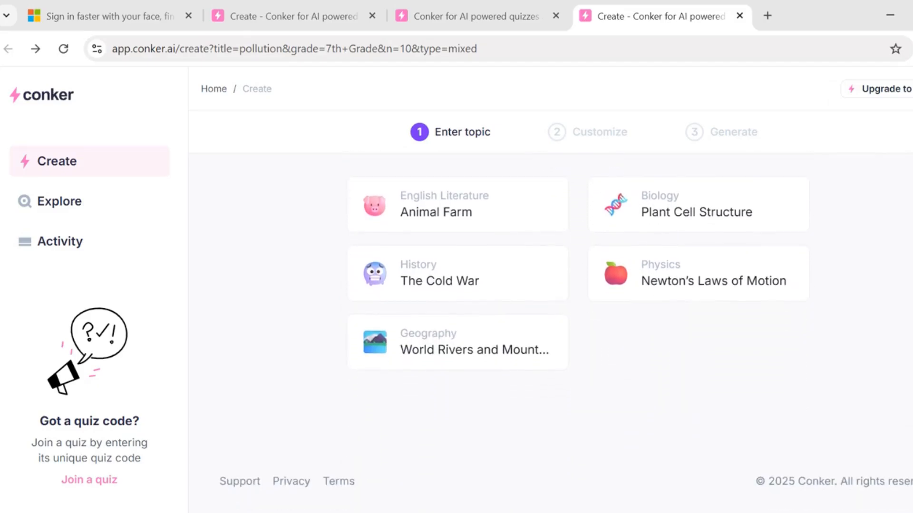
{"action": "scroll", "coordinate": [578, 332], "scroll_direction": "up", "scroll_amount": 4}
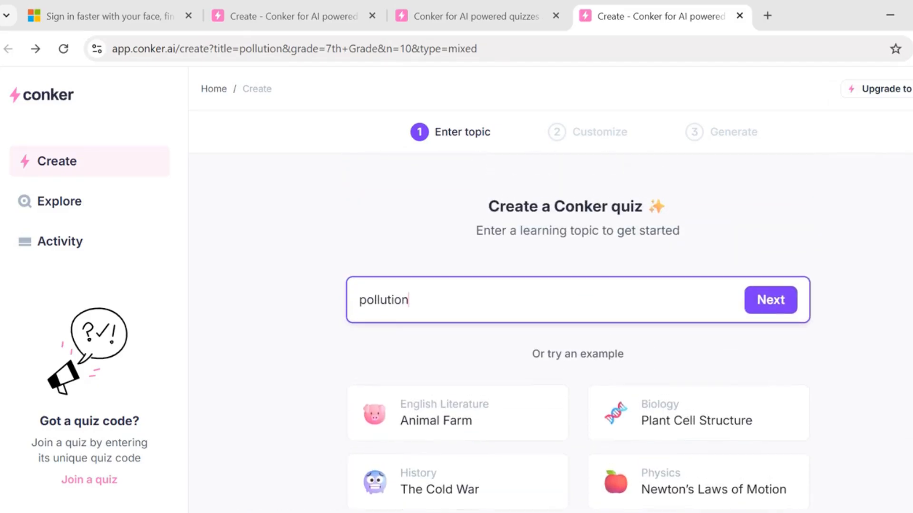
{"action": "left_click", "coordinate": [66, 246]}
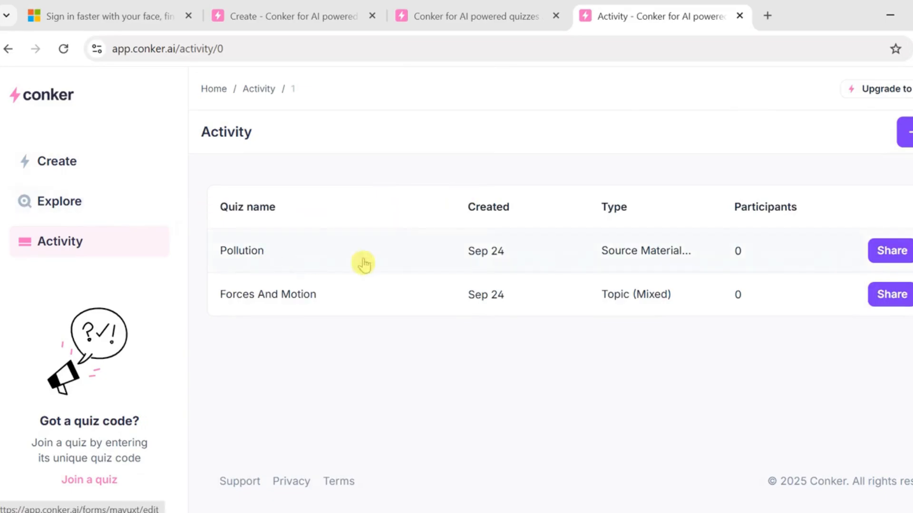
Browse the ready-made TEKS Science 5th grade quizzes in the Explore library.
{"action": "left_click", "coordinate": [73, 204]}
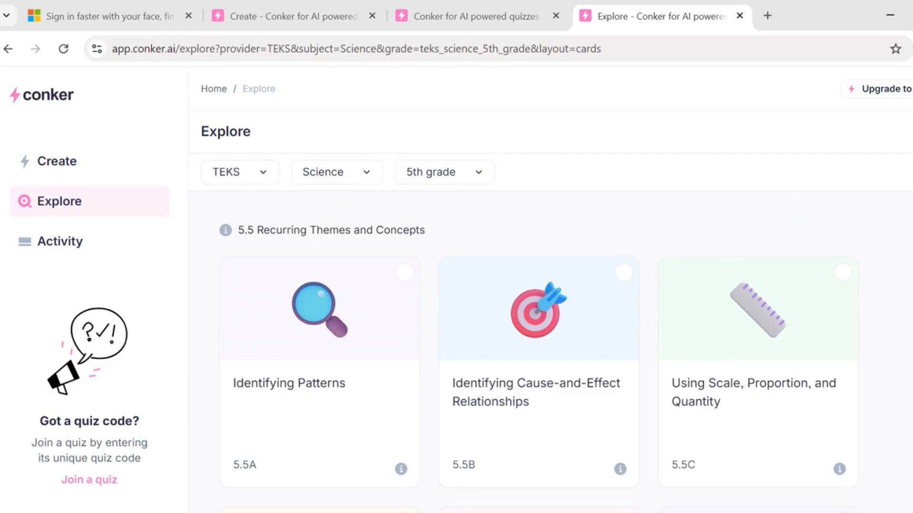
{"action": "scroll", "coordinate": [536, 352], "scroll_direction": "down", "scroll_amount": 10}
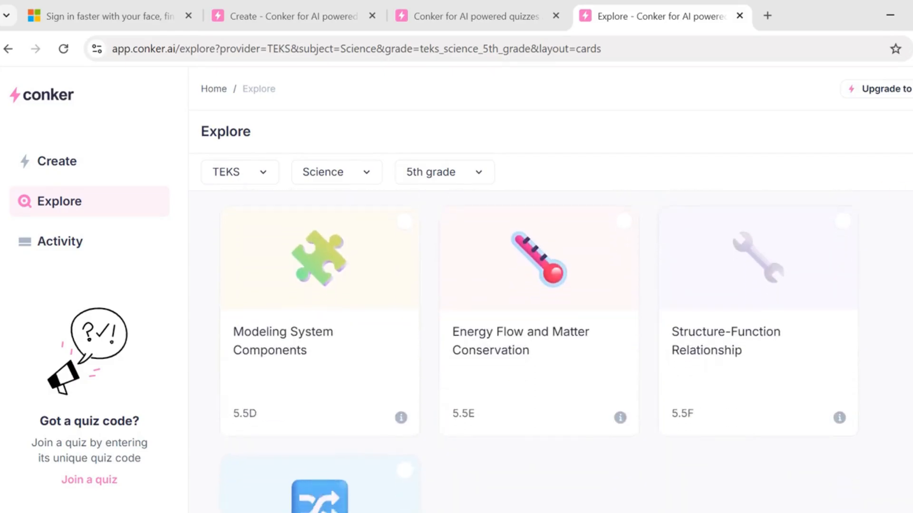
{"action": "scroll", "coordinate": [536, 352], "scroll_direction": "up", "scroll_amount": 1}
{"action": "scroll", "coordinate": [536, 352], "scroll_direction": "down", "scroll_amount": 7}
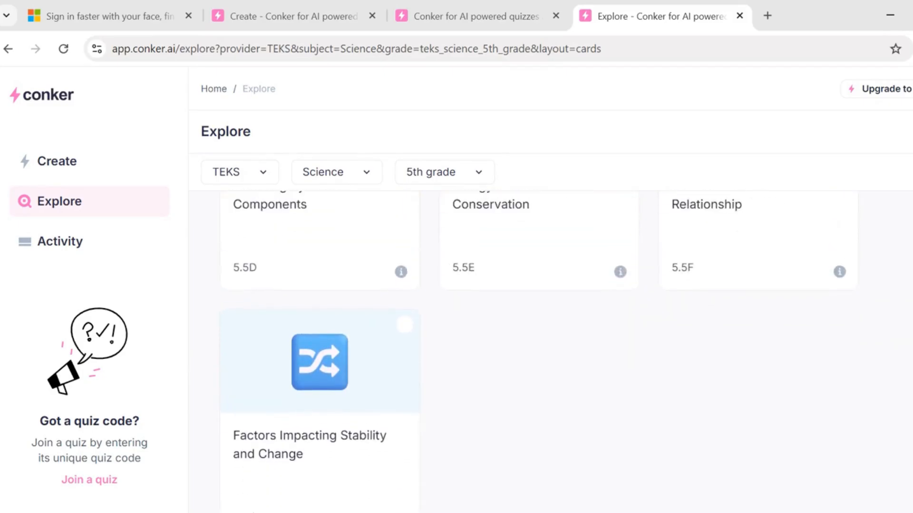
{"action": "scroll", "coordinate": [536, 352], "scroll_direction": "up", "scroll_amount": 15}
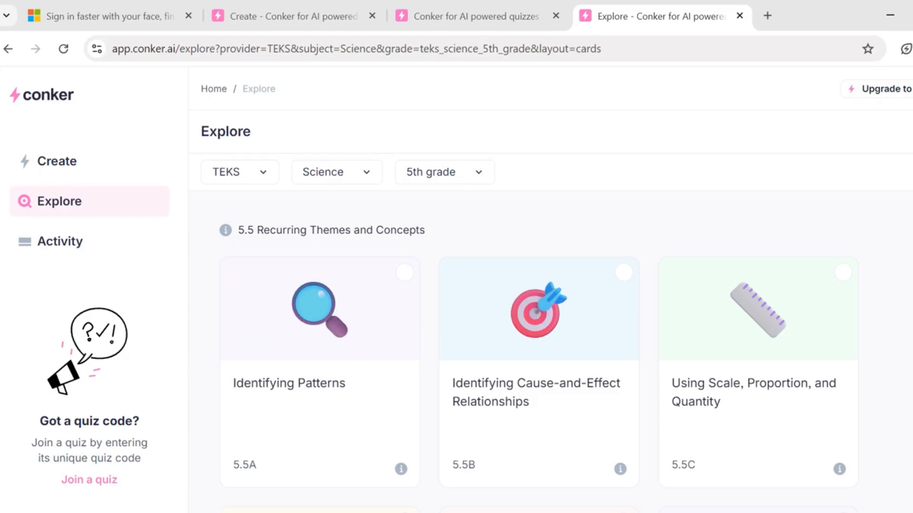
{"action": "scroll", "coordinate": [532, 347], "scroll_direction": "down", "scroll_amount": 15}
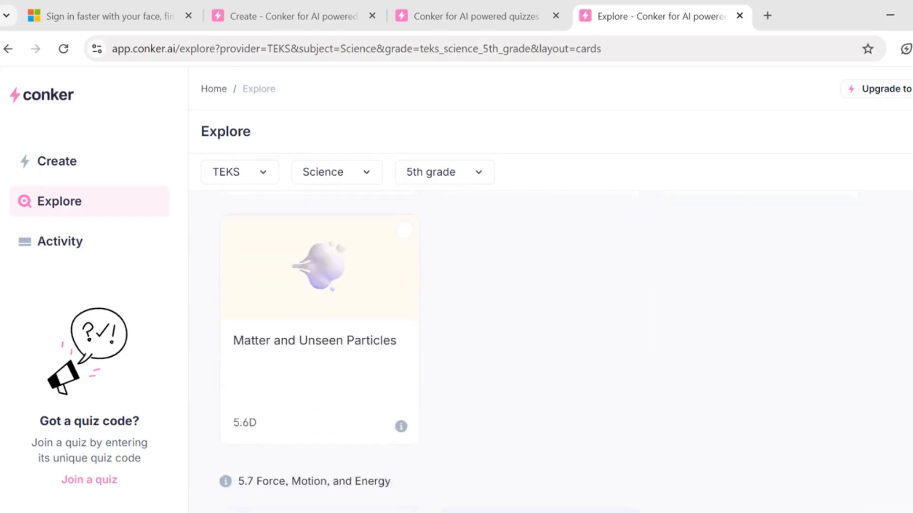
{"action": "scroll", "coordinate": [537, 351], "scroll_direction": "up", "scroll_amount": 15}
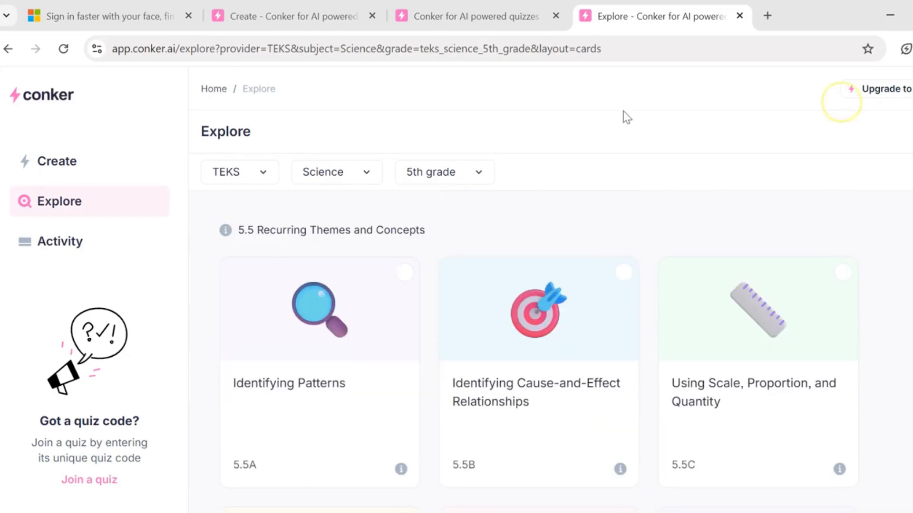